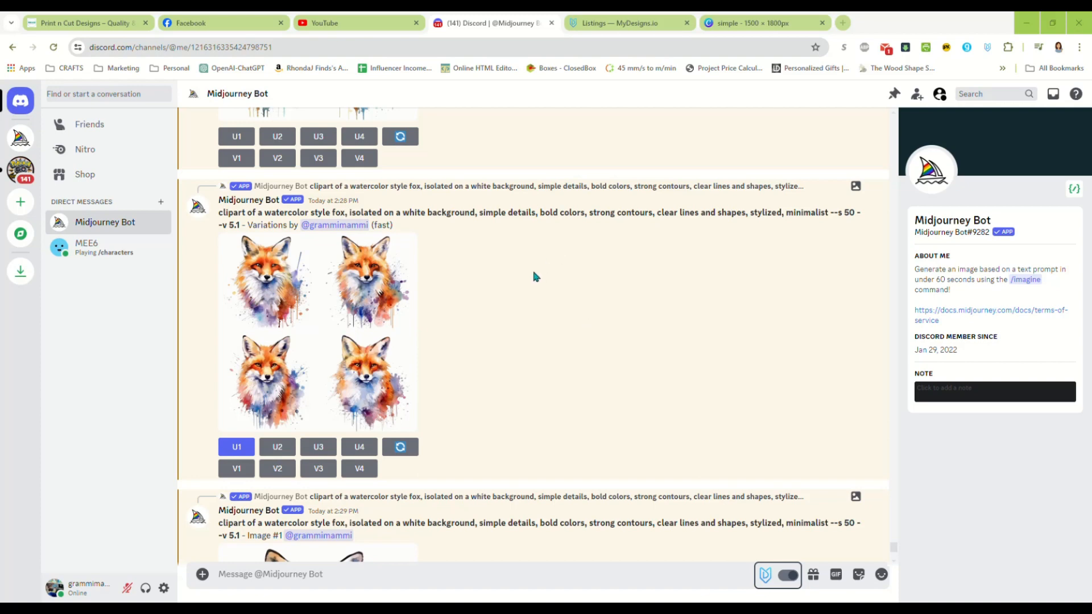
# Step: Switch from Discord to MyDesigns, look over its dashboard and return to the fox listings
pyautogui.scroll(-4, 510, 279)
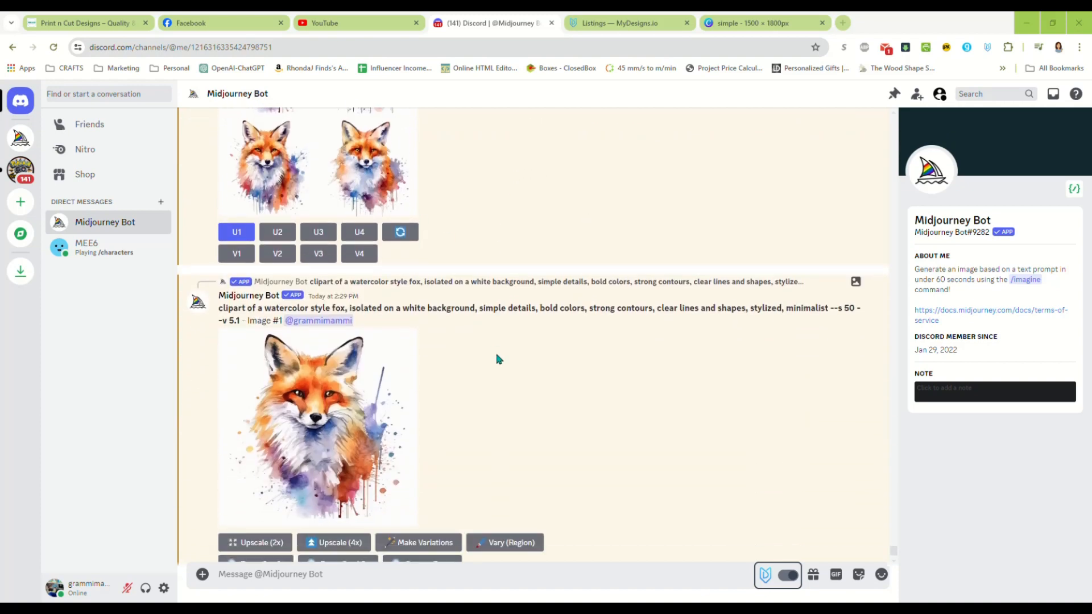
pyautogui.scroll(-1, 496, 359)
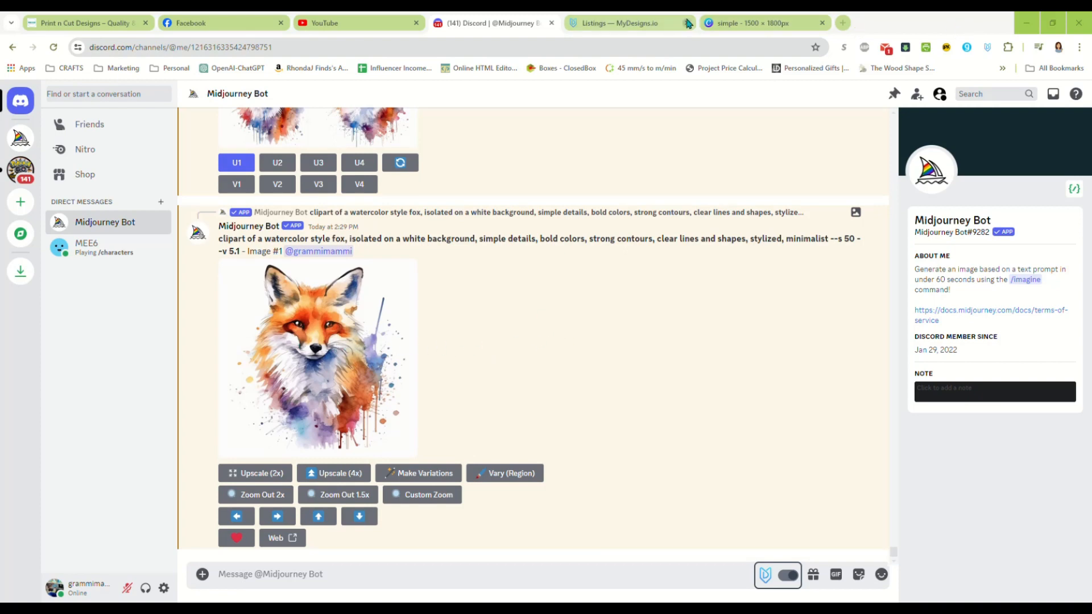
pyautogui.click(622, 25)
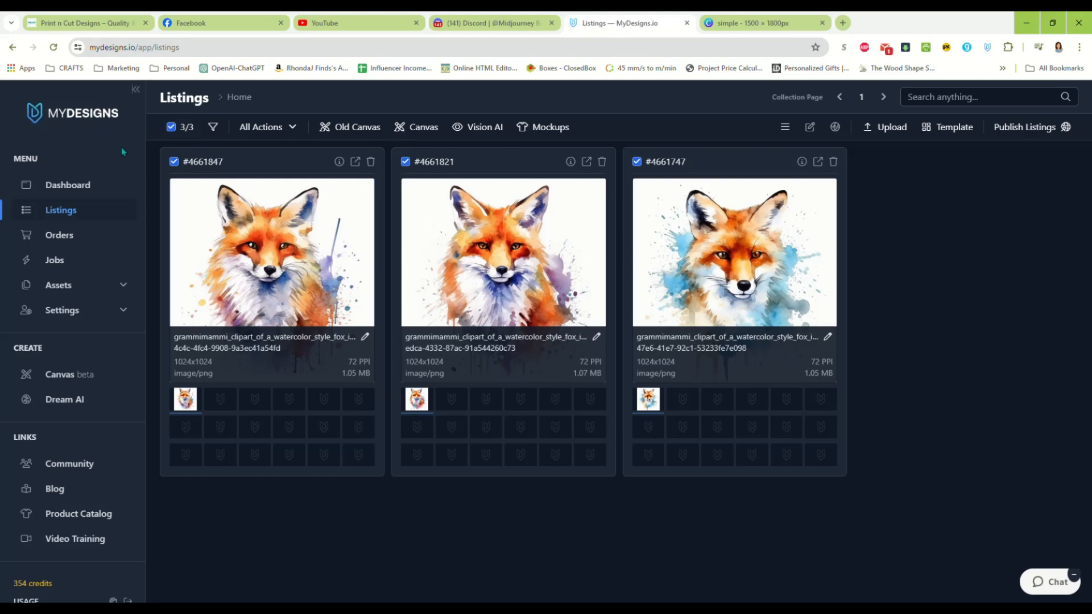
pyautogui.click(75, 185)
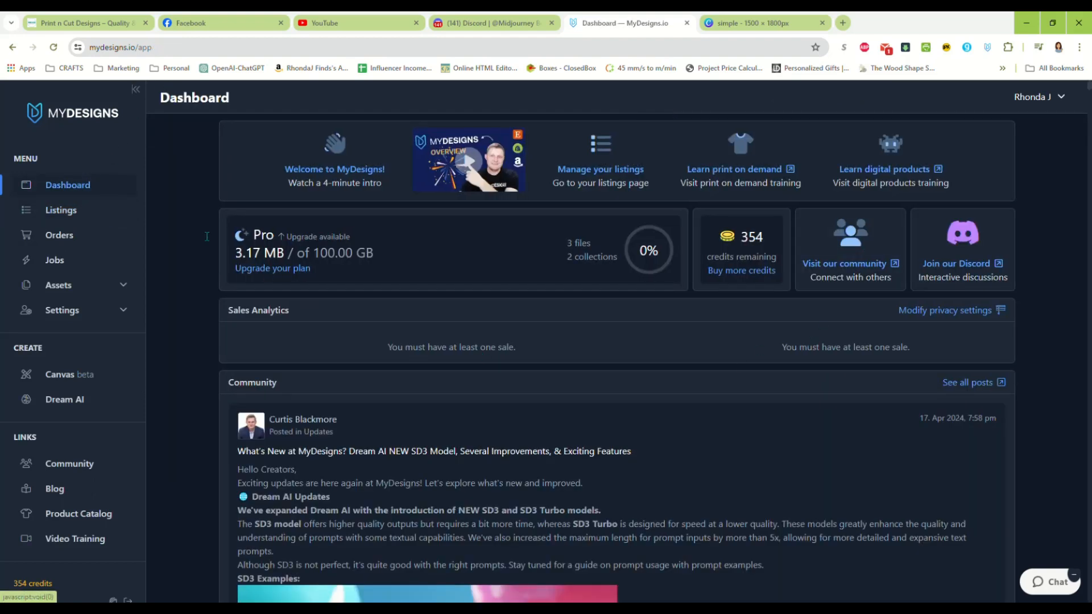
pyautogui.click(57, 212)
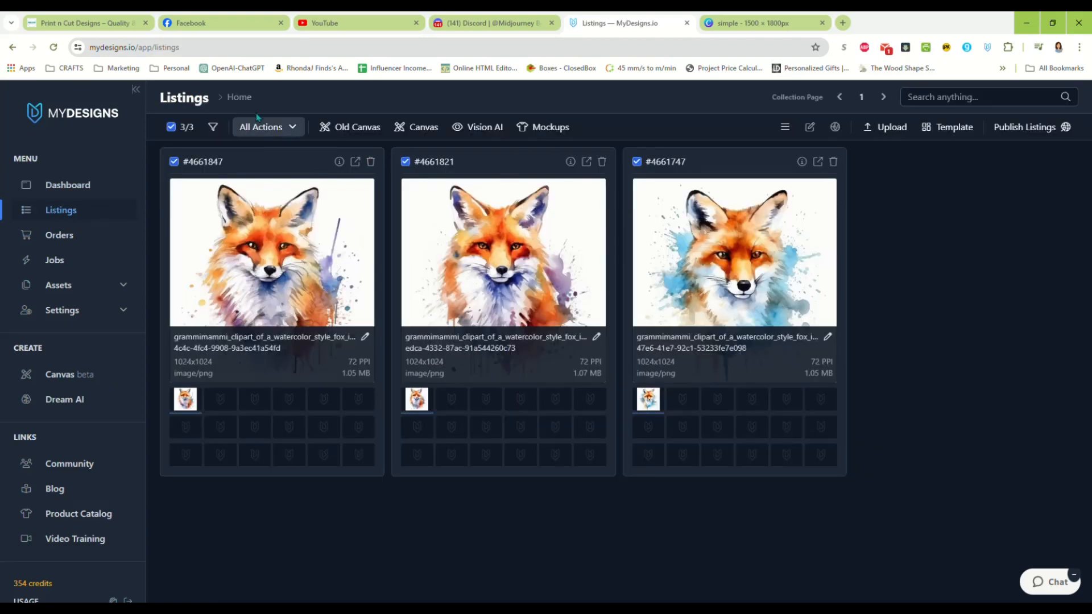
# Step: Look at the Collections folders and the file upload options for the listings, closing each without changes
pyautogui.click(237, 98)
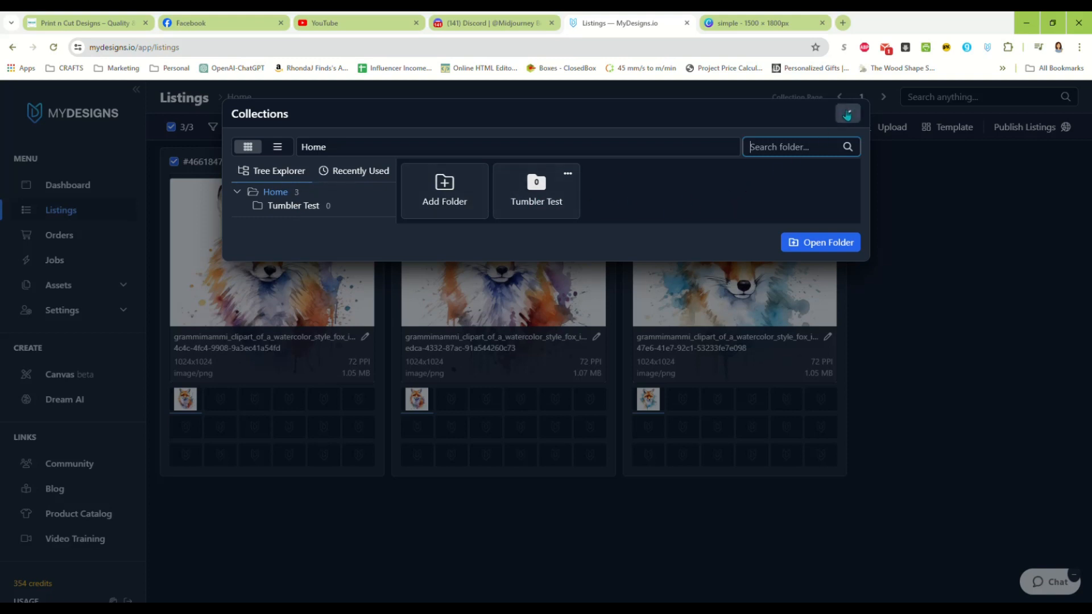
pyautogui.click(848, 114)
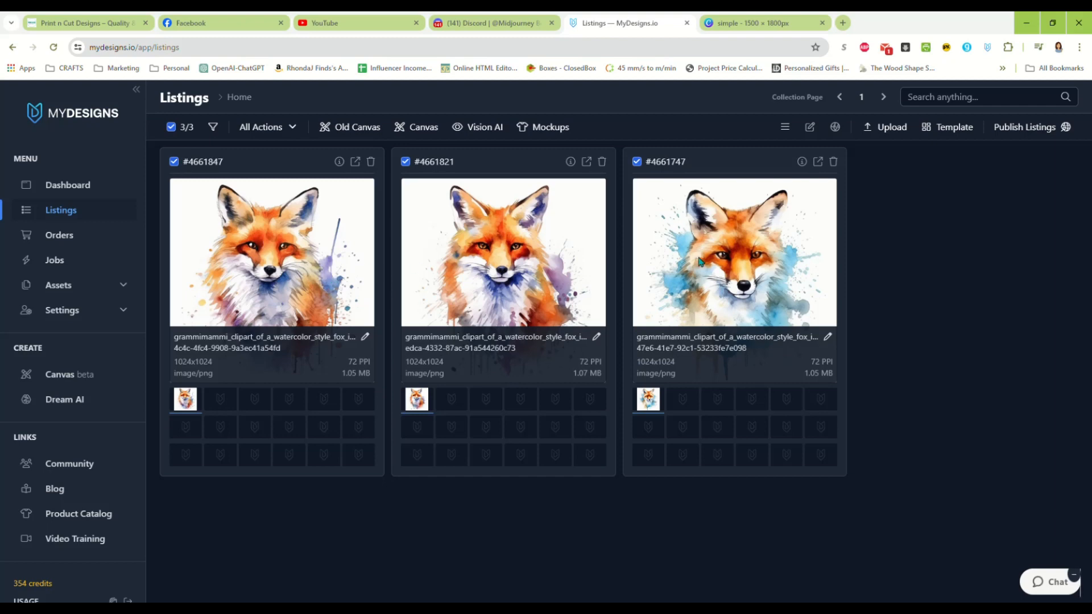
pyautogui.click(883, 130)
pyautogui.click(885, 150)
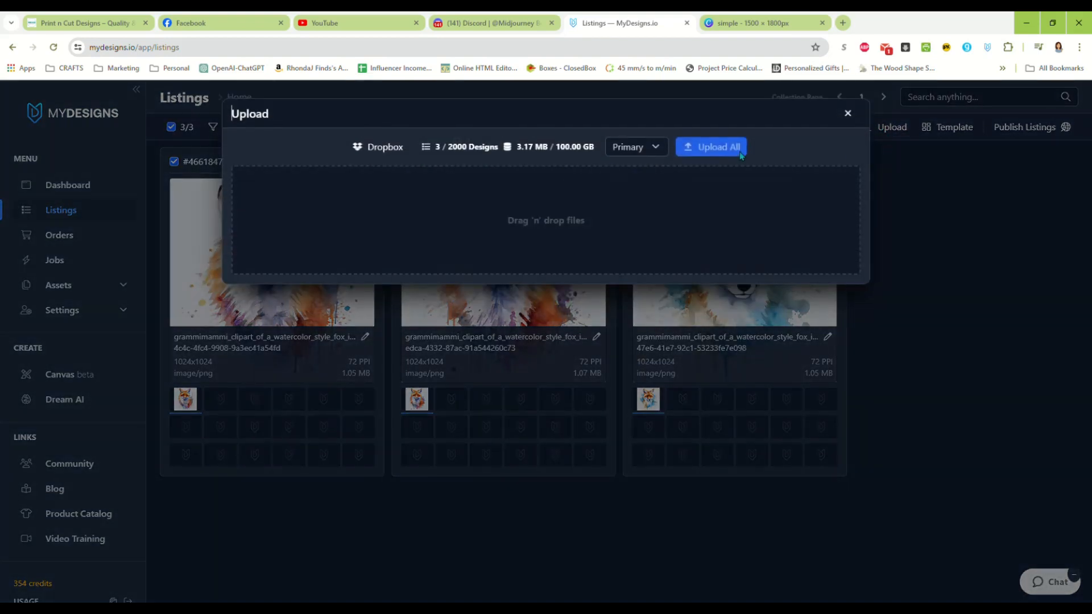
pyautogui.click(848, 113)
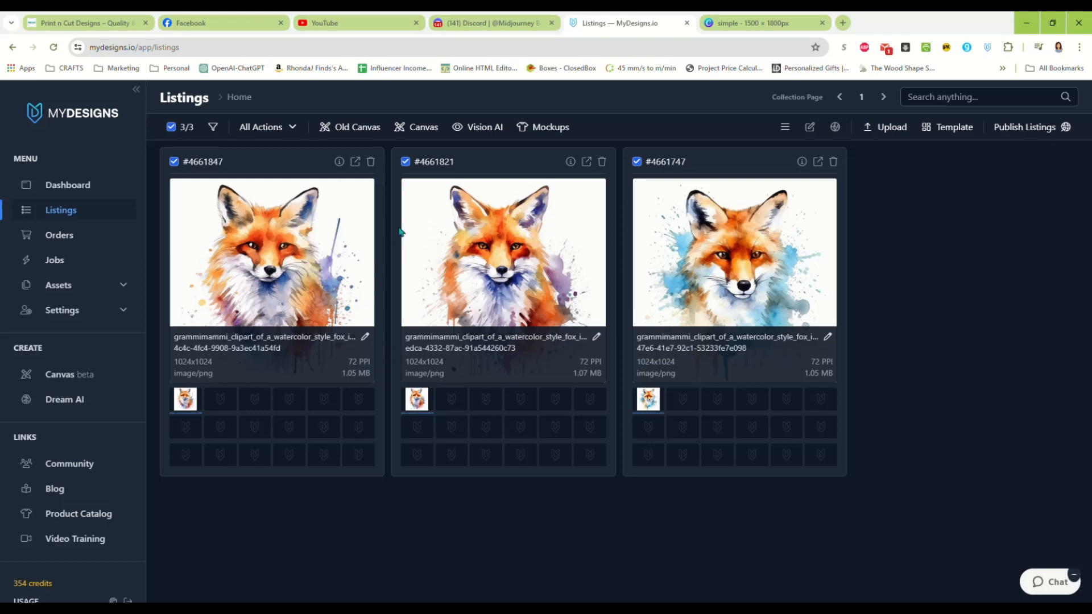
# Step: Remove the background of all three selected fox listings, using Primary as the input slot and Main file as the output slot
pyautogui.click(183, 126)
pyautogui.click(183, 192)
pyautogui.click(276, 130)
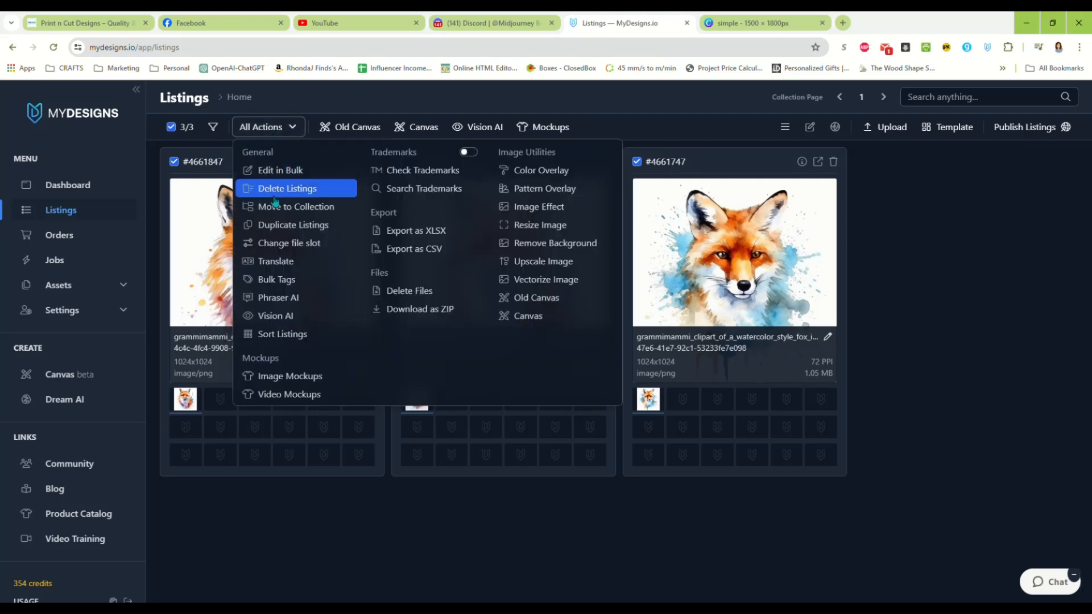
pyautogui.click(570, 245)
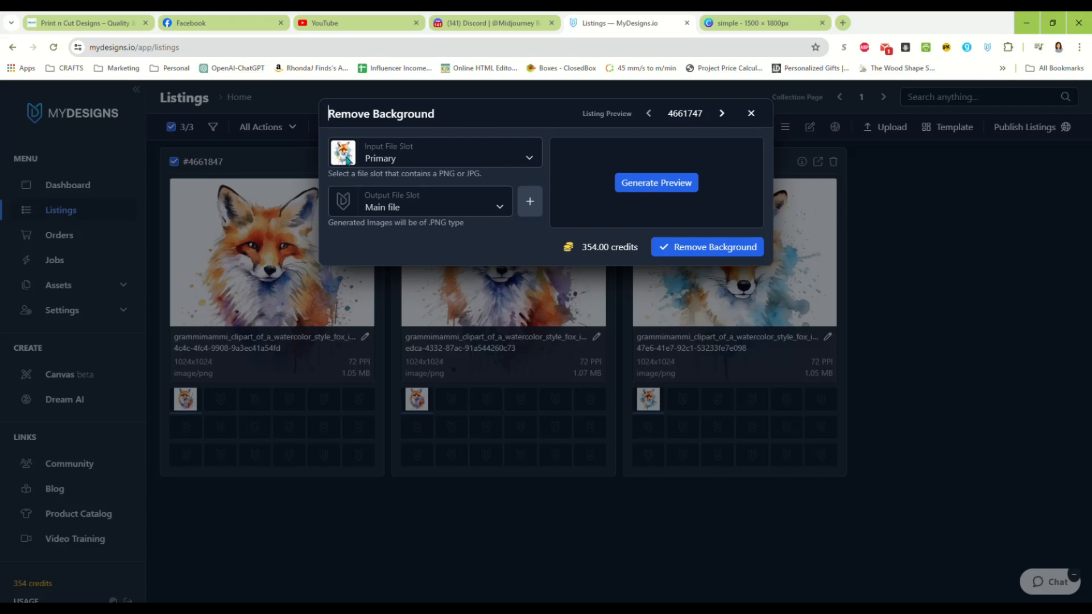
pyautogui.click(428, 156)
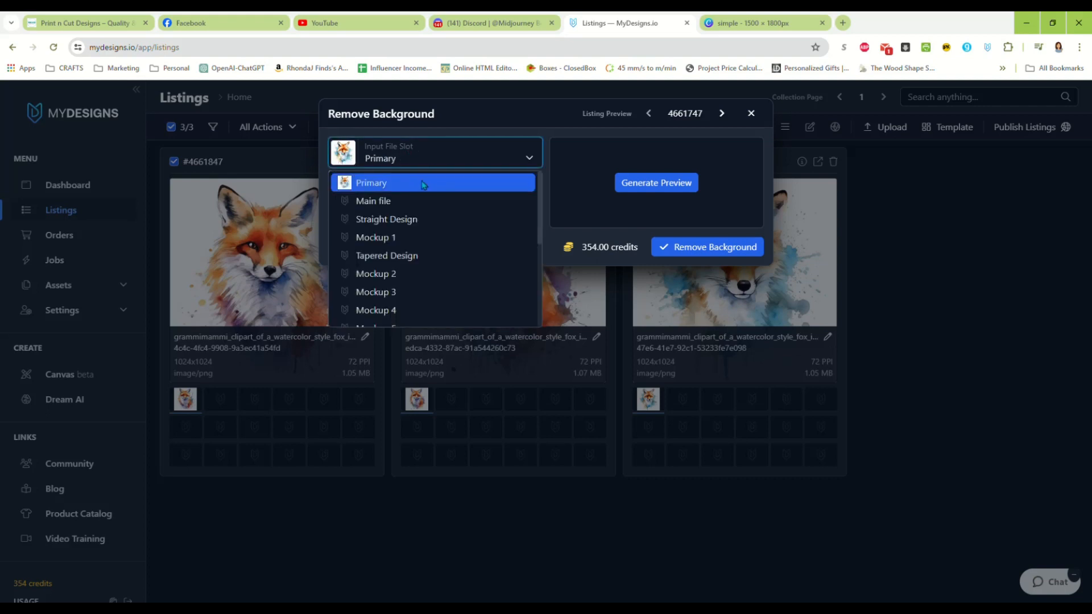
pyautogui.click(423, 183)
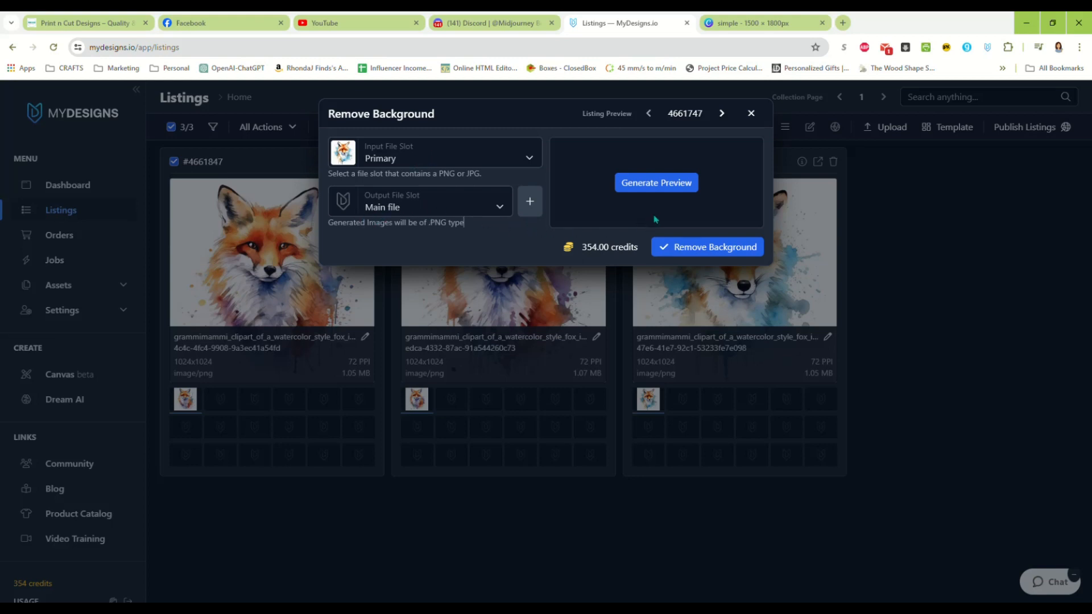
pyautogui.click(675, 250)
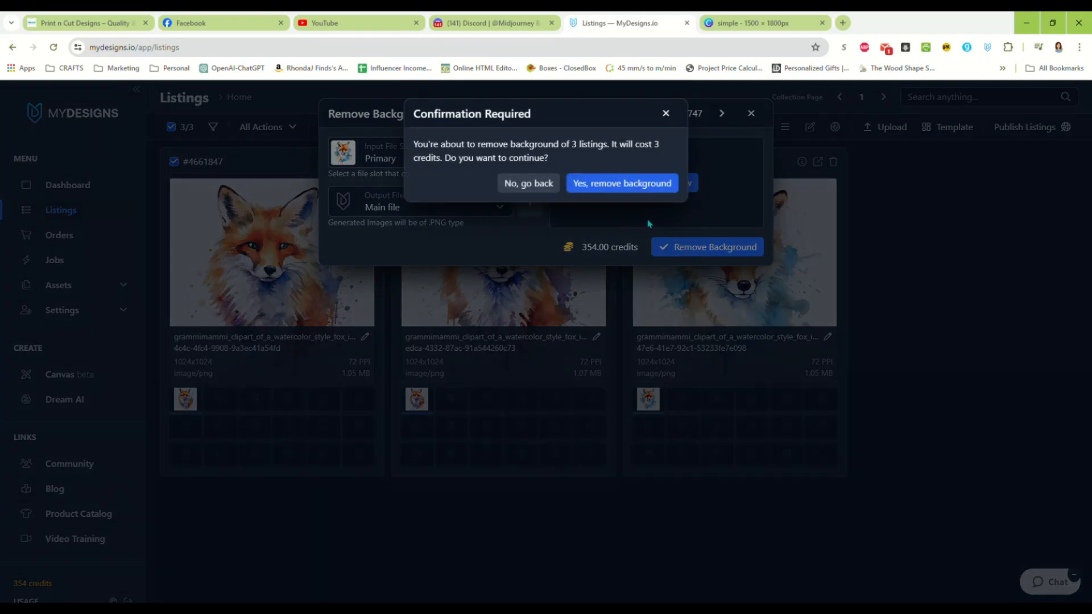
pyautogui.click(616, 187)
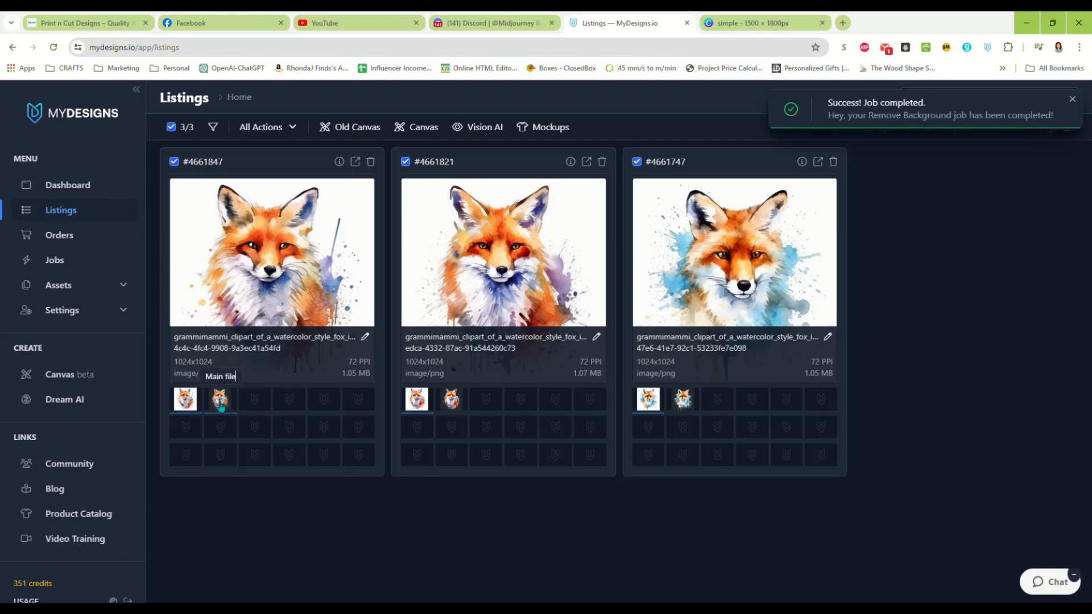
# Step: Preview the background-free Main file on each of the three fox listings
pyautogui.click(234, 402)
pyautogui.click(452, 400)
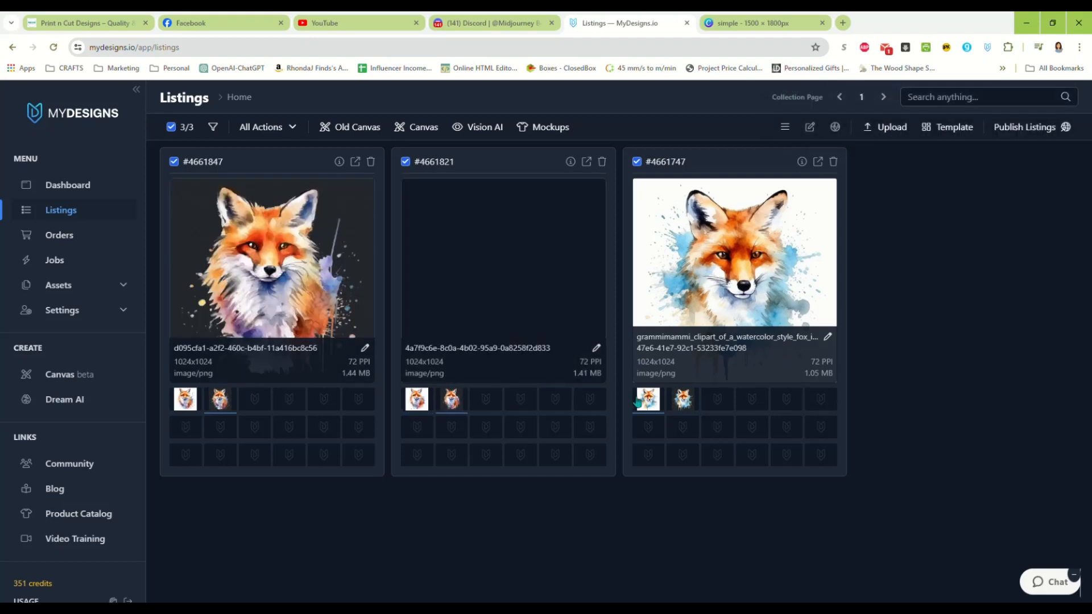
pyautogui.click(683, 400)
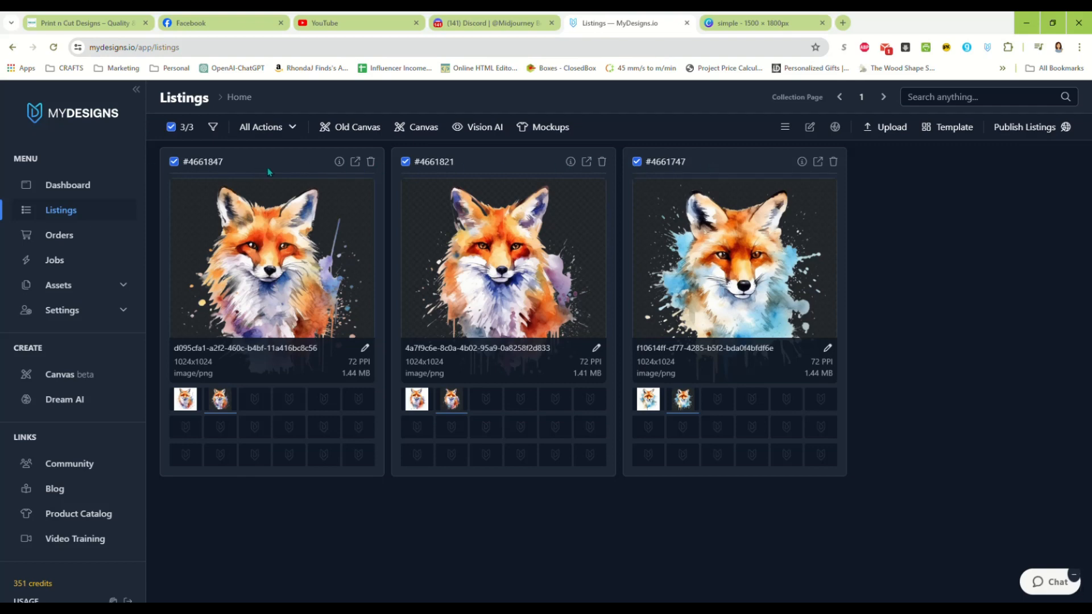
# Step: Open the listings in Old Canvas, disable Keep Aspect Ratio and set the canvas size to 3600 x 3600 pixels
pyautogui.click(349, 128)
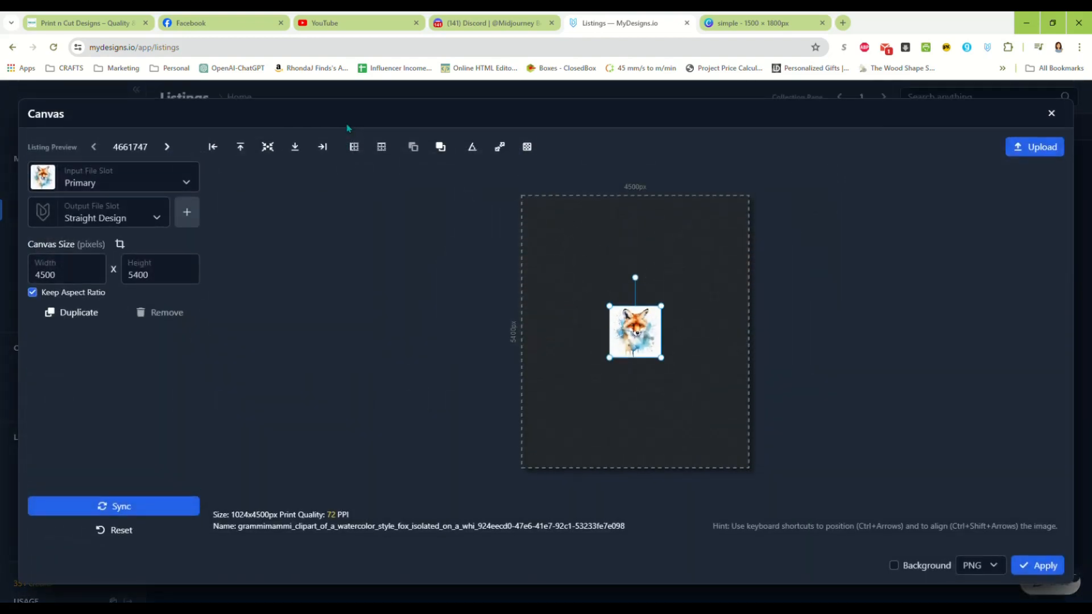
pyautogui.click(33, 293)
pyautogui.click(78, 269)
pyautogui.doubleClick(77, 269)
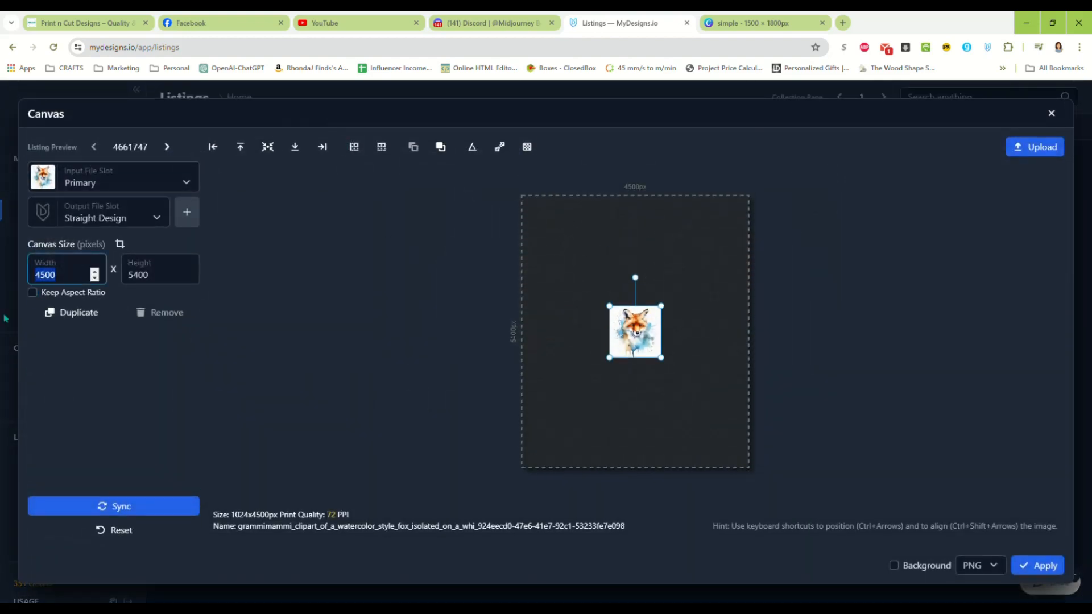
pyautogui.write('3600')
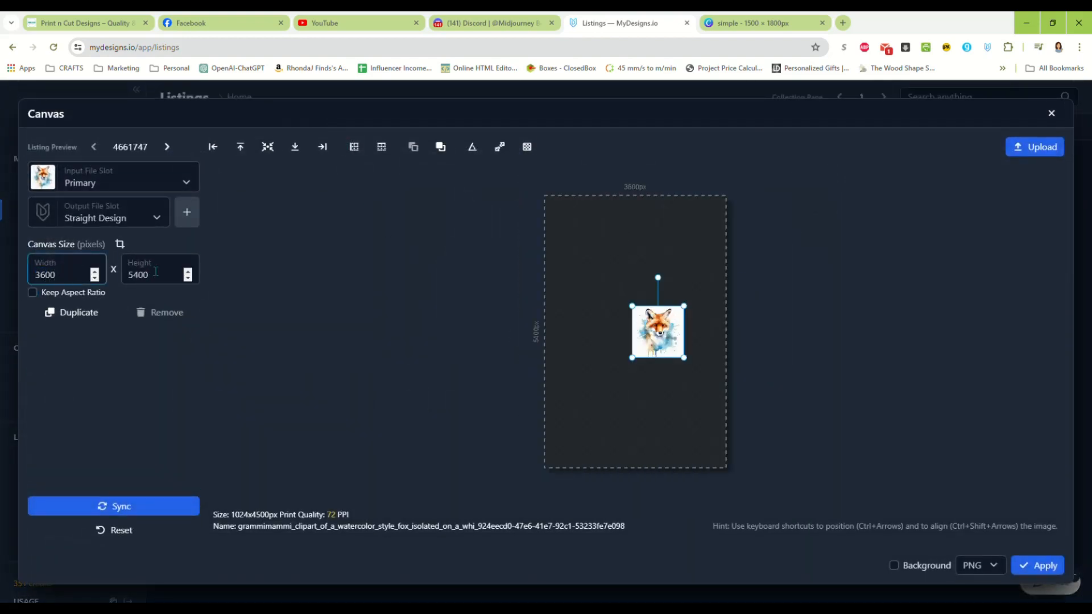
pyautogui.doubleClick(156, 272)
pyautogui.write('3600')
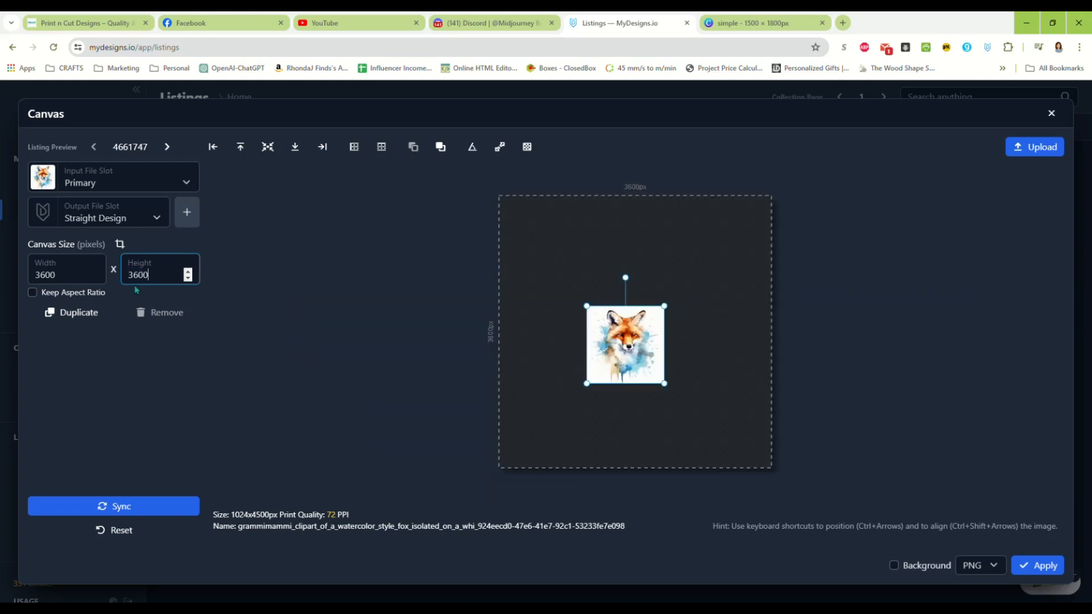
# Step: Set the canvas input to the Main file slot and enlarge the centred fox to fill the canvas width
pyautogui.moveTo(631, 350); pyautogui.dragTo(641, 319)
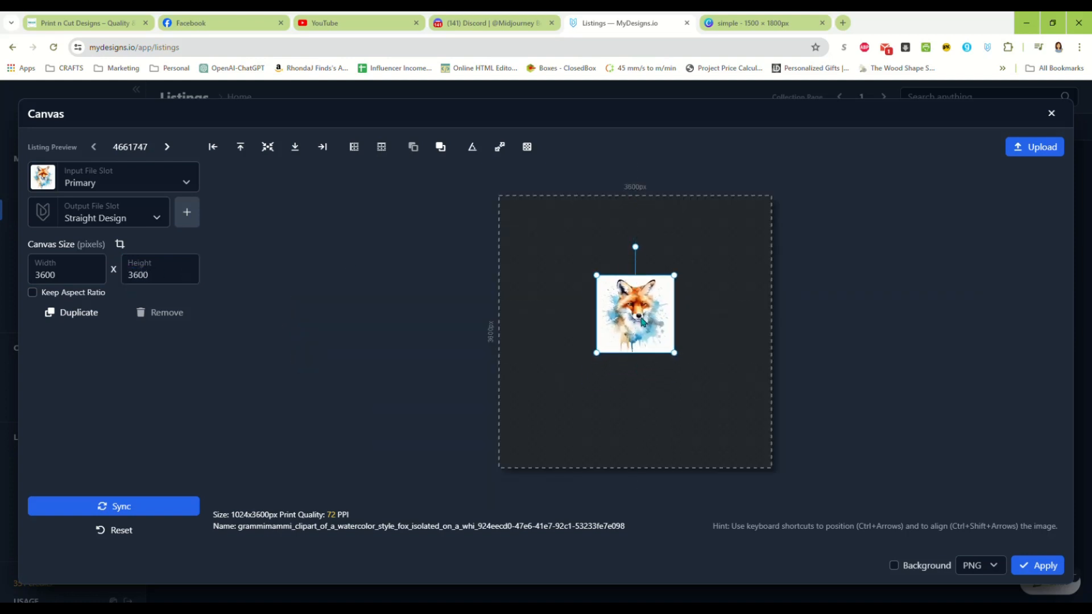
pyautogui.click(107, 169)
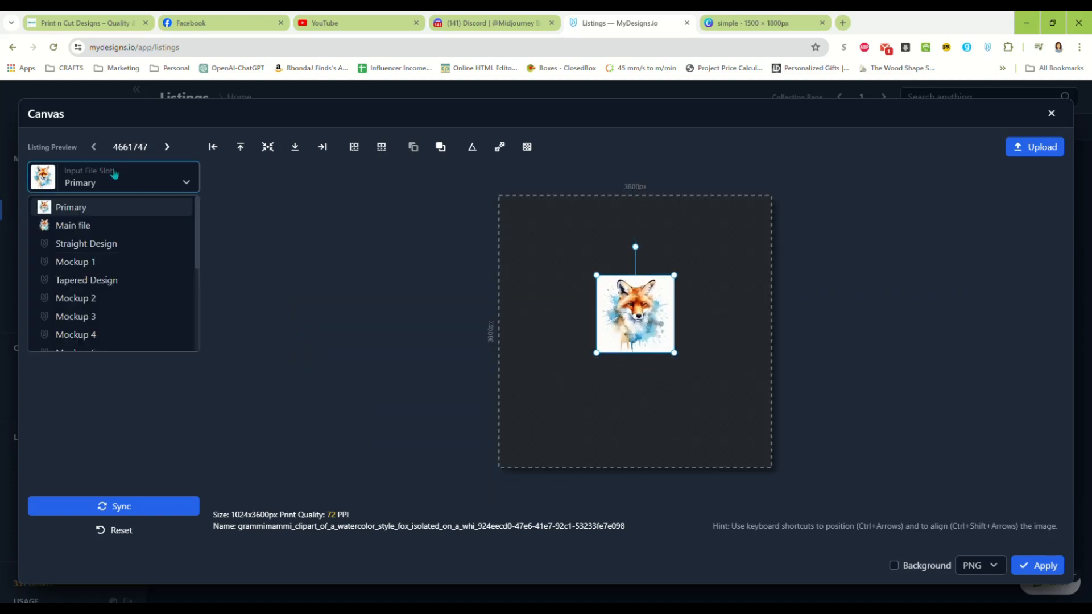
pyautogui.click(117, 227)
pyautogui.moveTo(647, 326)
pyautogui.mouseDown()
pyautogui.moveTo(594, 285)
pyautogui.moveTo(645, 328)
pyautogui.moveTo(640, 341)
pyautogui.mouseUp()
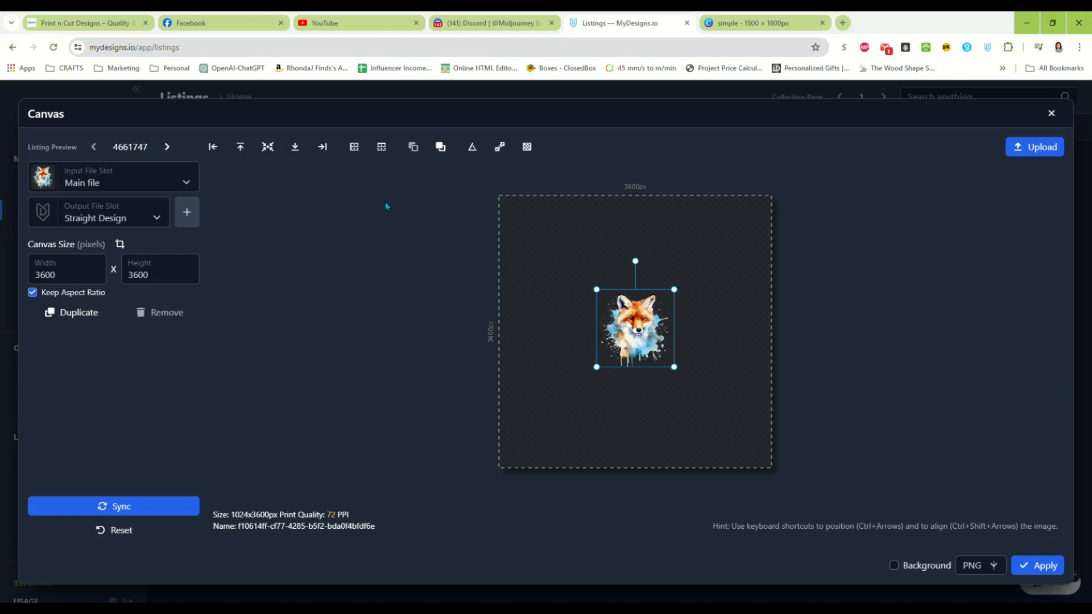
pyautogui.click(354, 149)
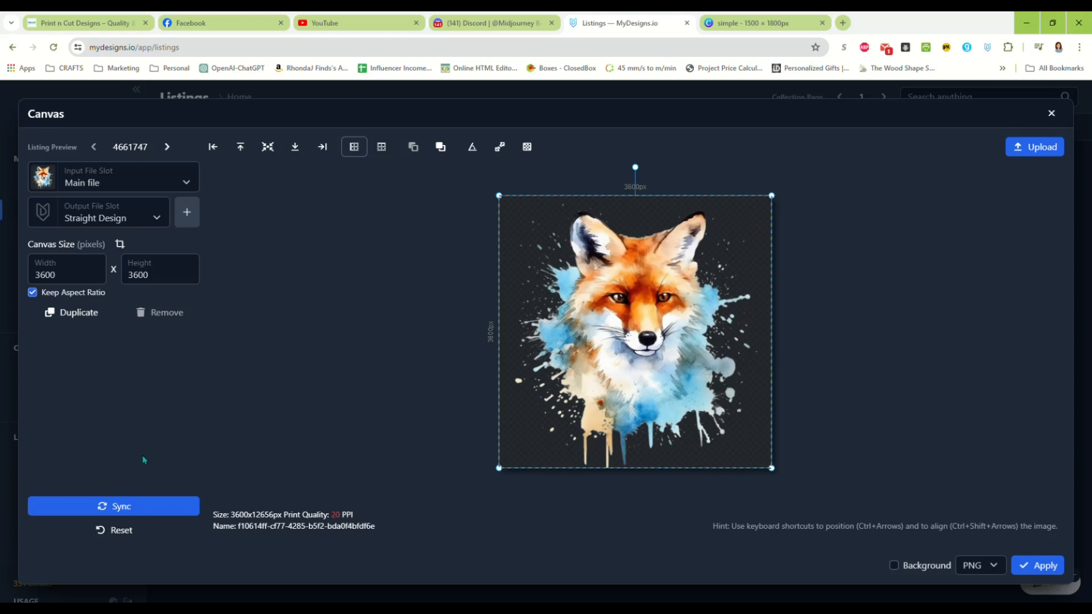
# Step: Sync the canvas layout across all listings and check the preview of each fox
pyautogui.click(126, 512)
pyautogui.click(167, 147)
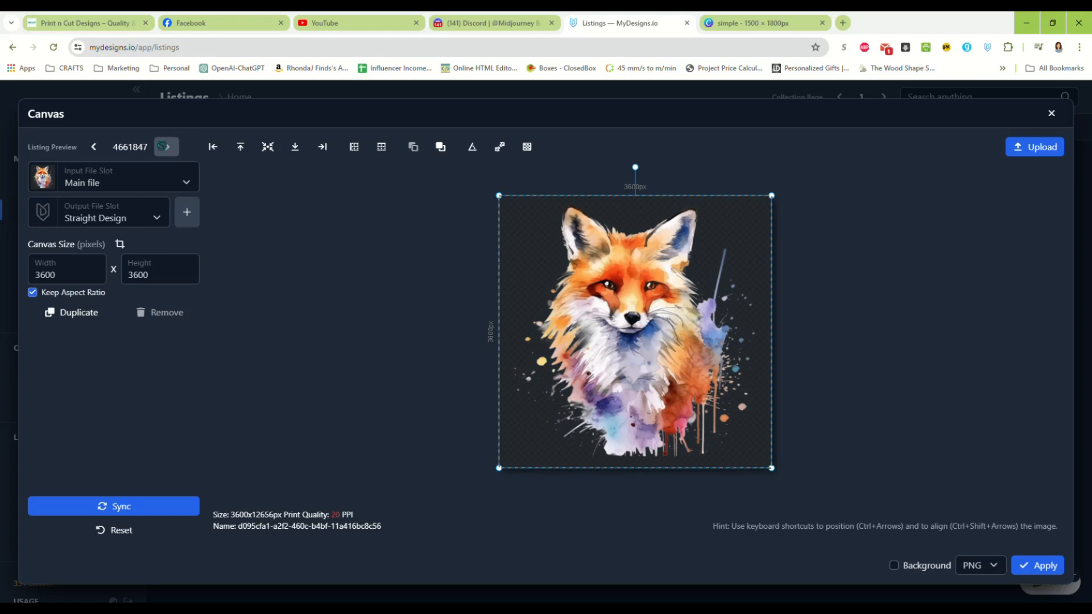
pyautogui.click(167, 147)
pyautogui.click(94, 148)
pyautogui.click(94, 147)
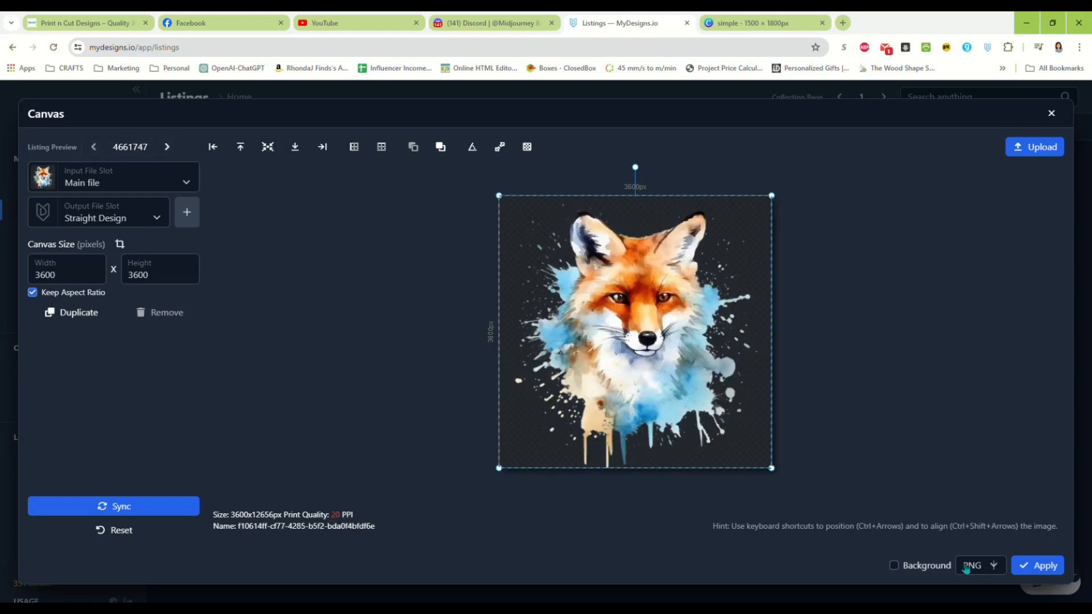
# Step: Choose PNG as the output format and apply the canvas to the Straight Design slot of the listings
pyautogui.click(994, 566)
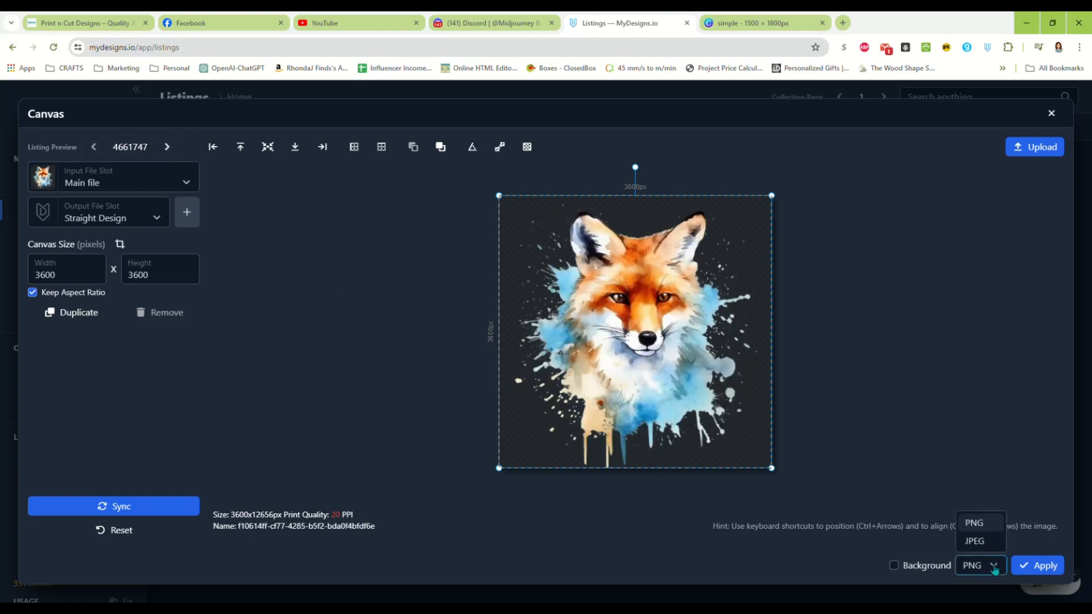
pyautogui.click(972, 521)
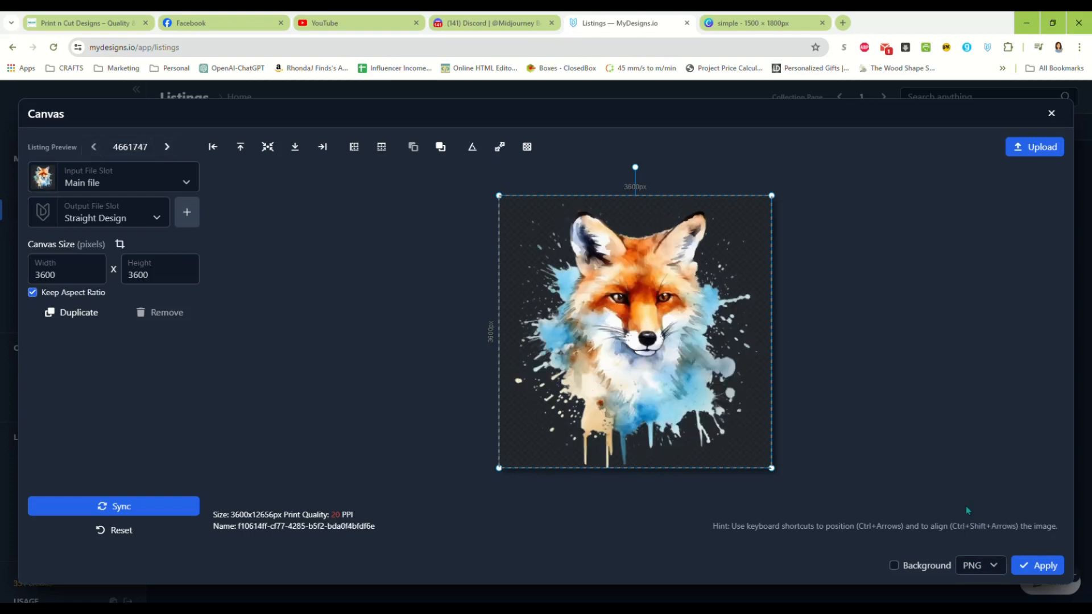
pyautogui.click(1041, 567)
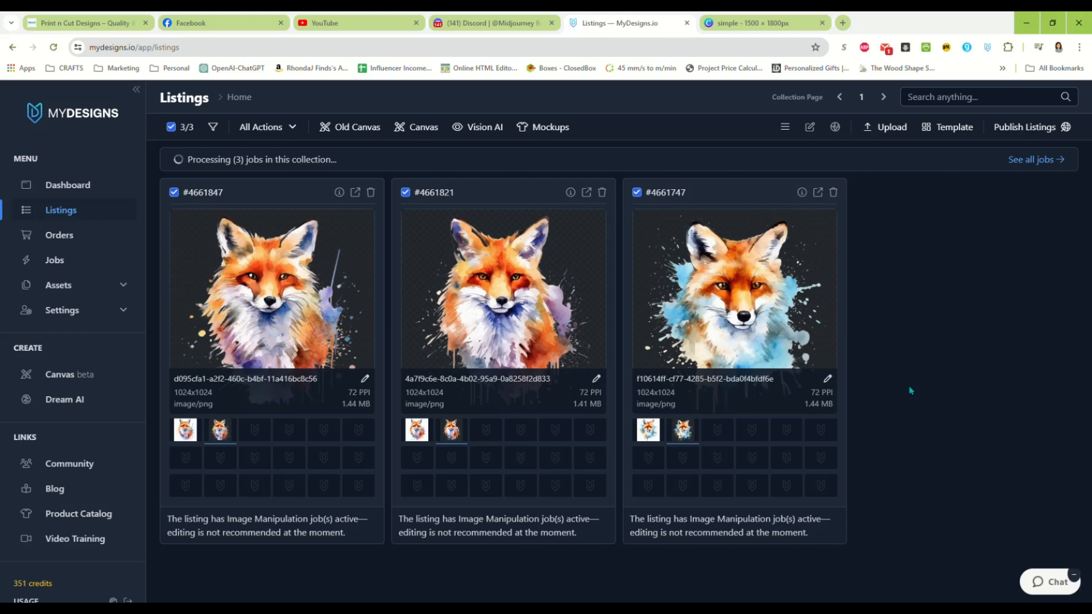
# Step: Preview the resized Straight Design file on each of the three fox listings
pyautogui.click(255, 400)
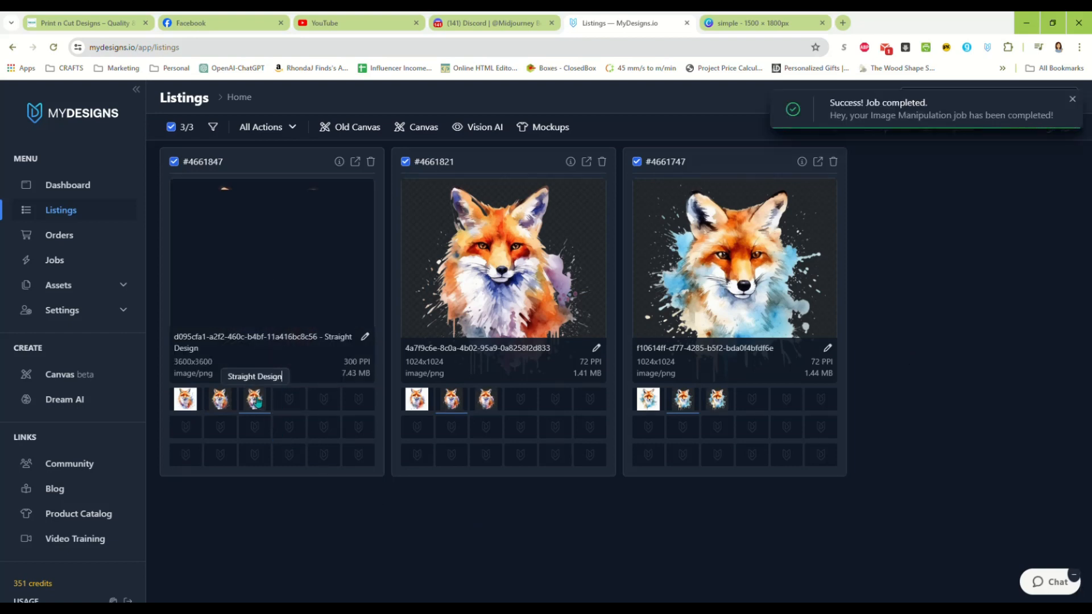
pyautogui.click(487, 400)
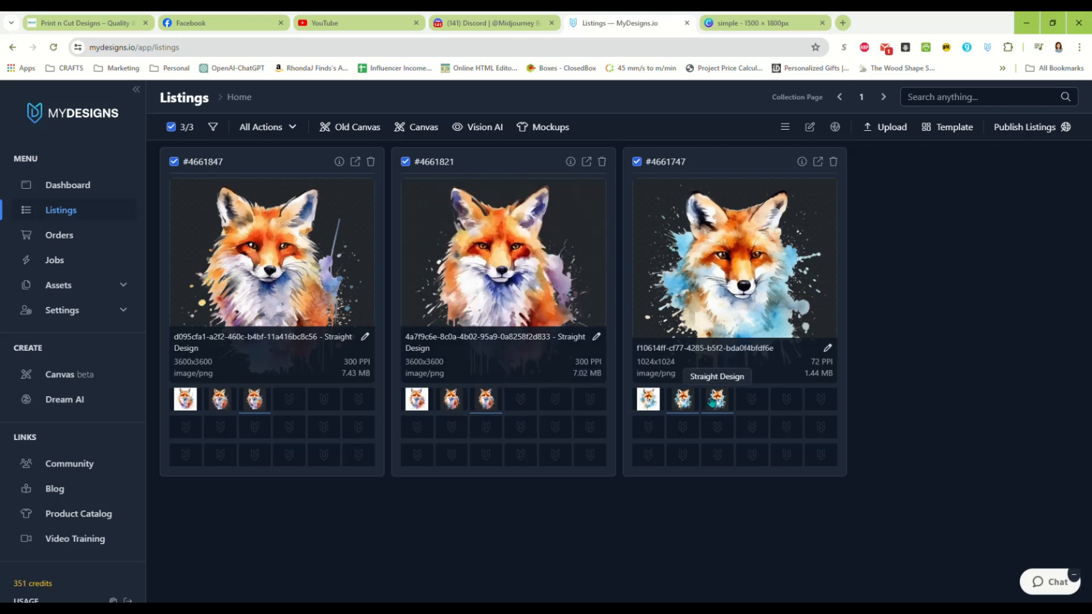
pyautogui.click(718, 401)
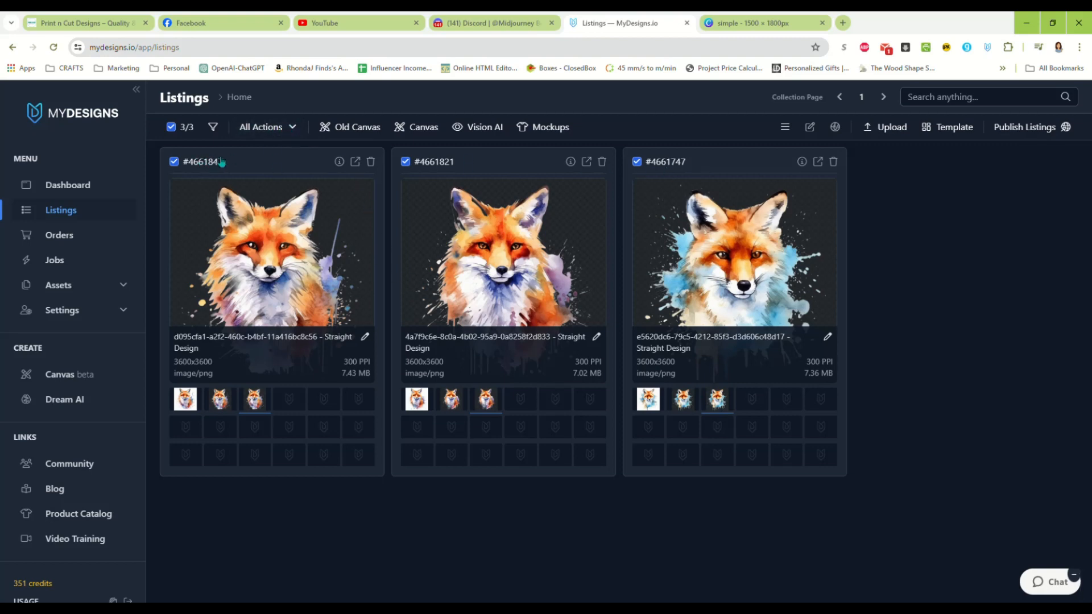
# Step: Start a ZIP download of only the Straight Design slot for all three fox listings, with names based on File Name
pyautogui.click(277, 131)
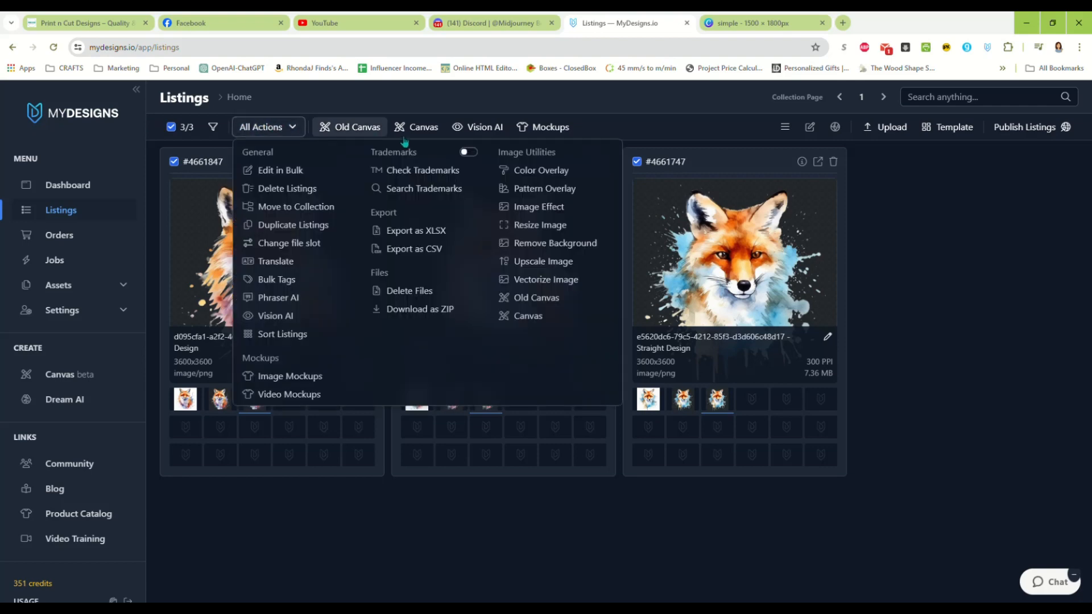
pyautogui.click(428, 307)
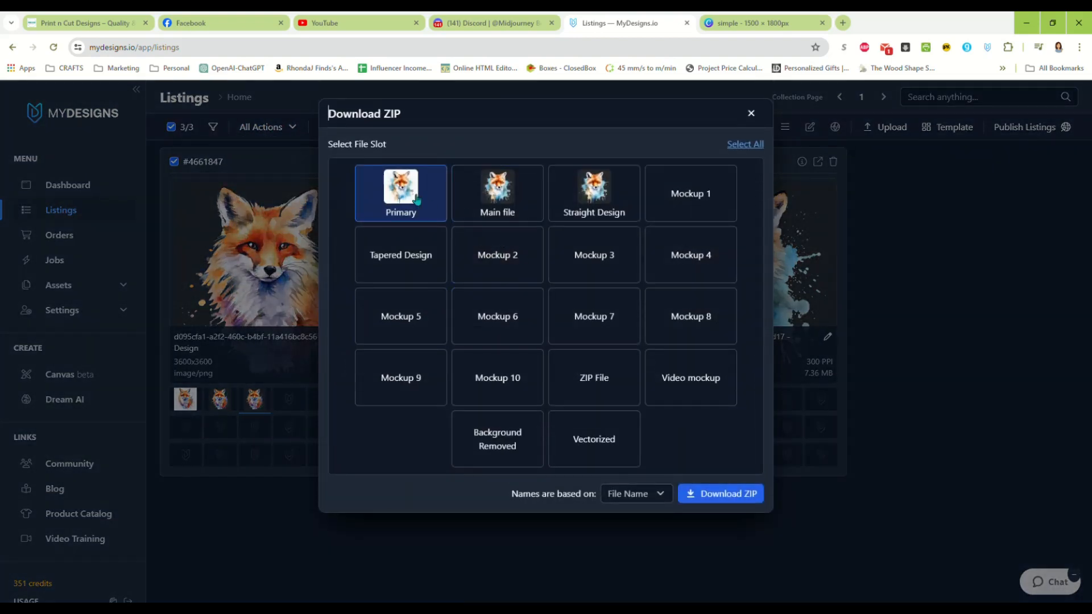
pyautogui.click(605, 203)
pyautogui.click(401, 203)
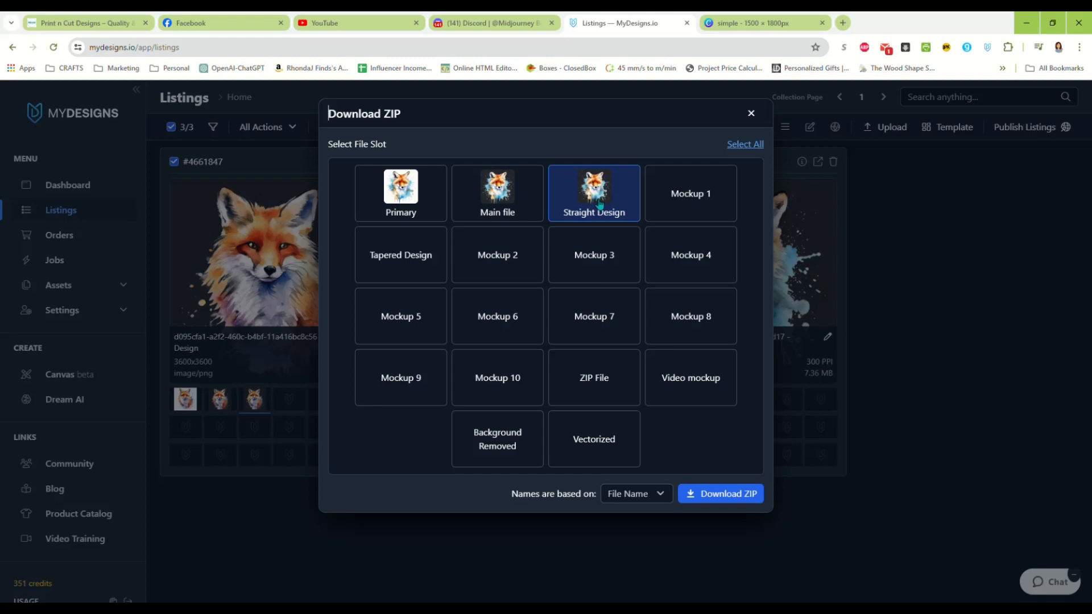
pyautogui.click(724, 495)
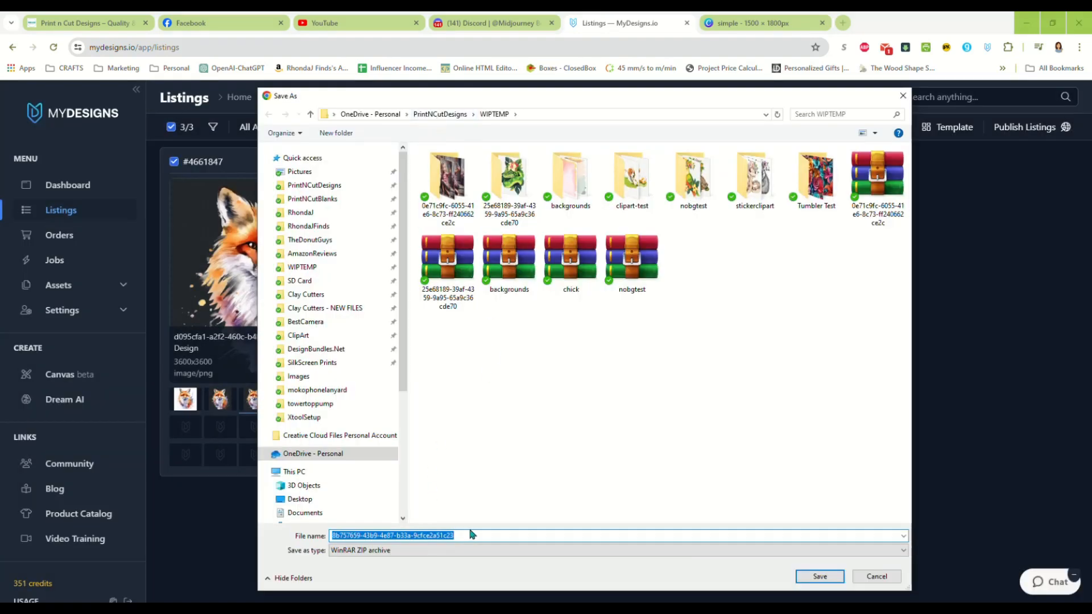
# Step: Save the ZIP archive as watercolortest in the WIPTEMP folder
pyautogui.write('wa')
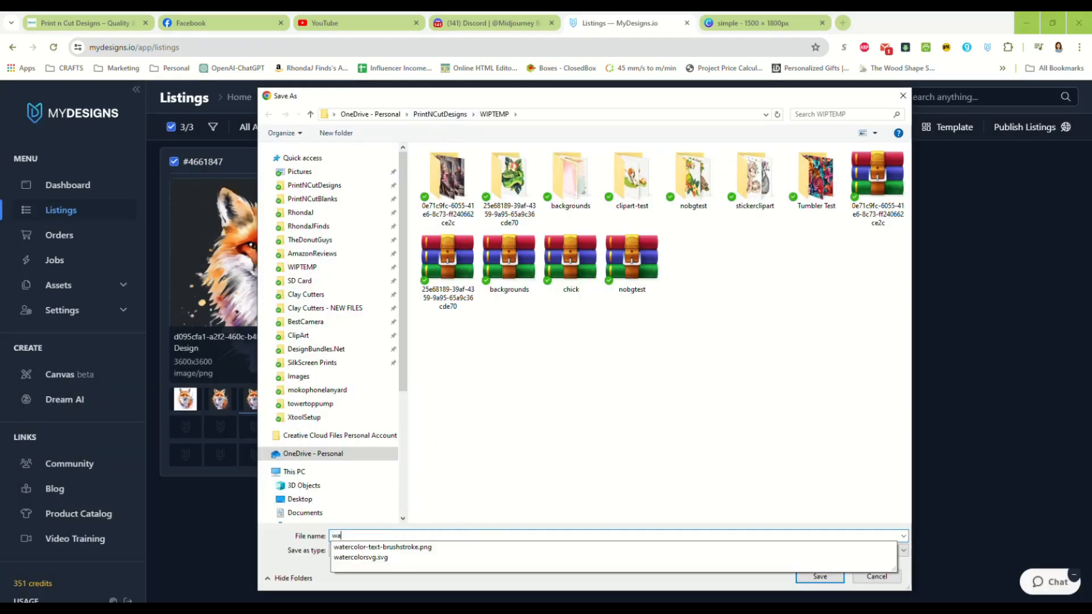
pyautogui.write('tercolortest')
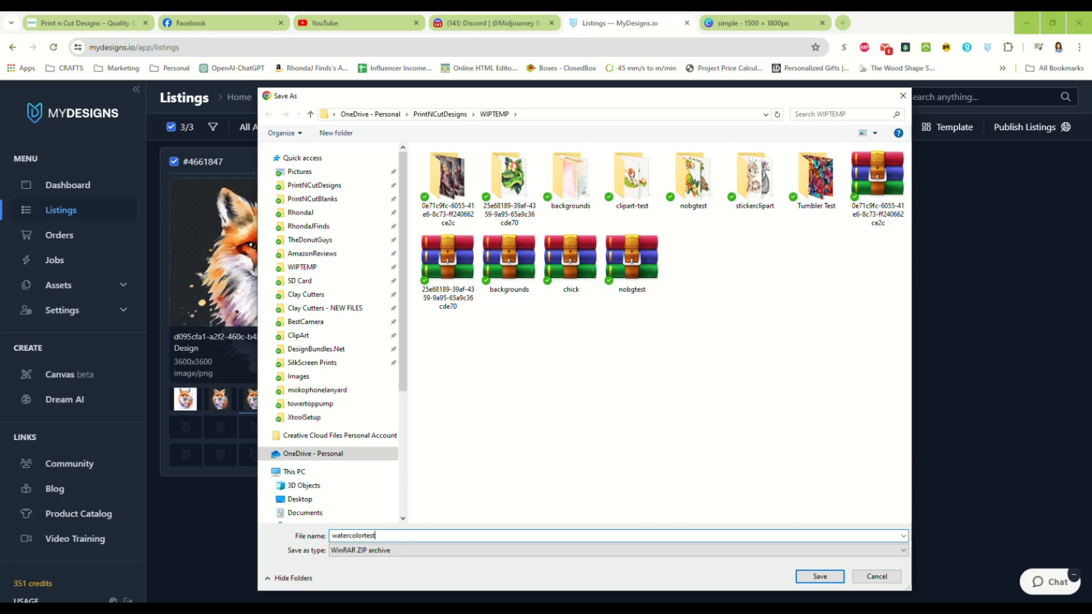
pyautogui.press('Return')
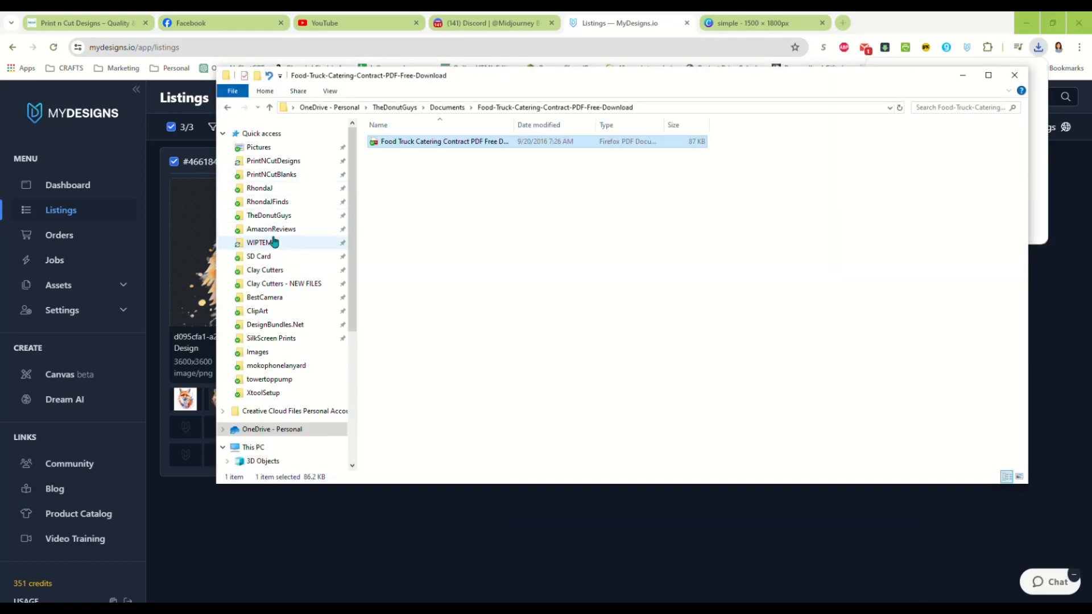
# Step: Extract the watercolortest archive in the WIPTEMP folder into its own watercolortest folder and open that folder
pyautogui.click(273, 243)
pyautogui.scroll(-10, 707, 288)
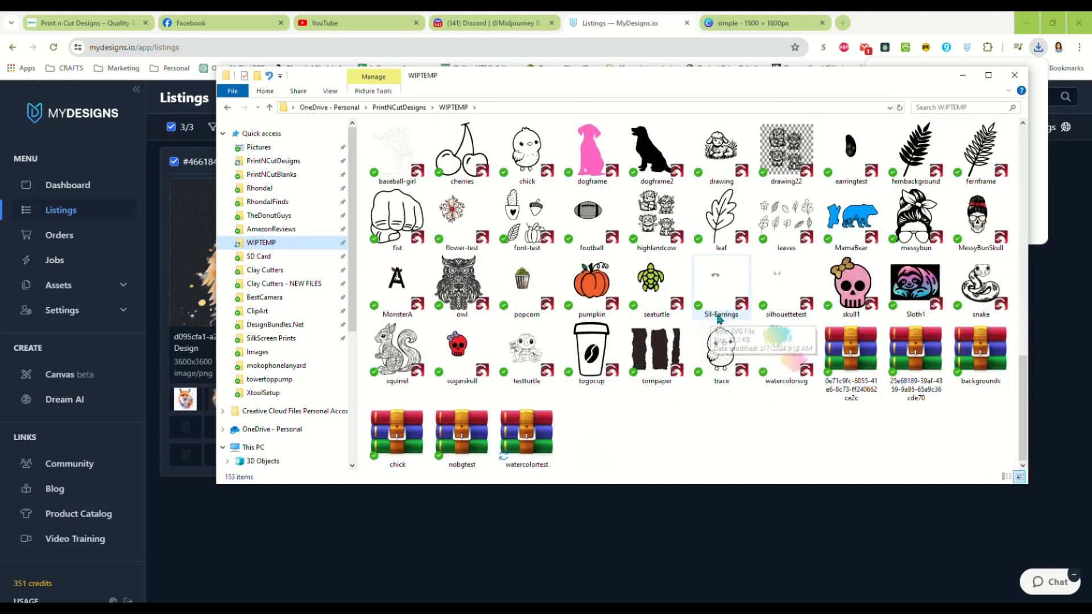
pyautogui.click(527, 435)
pyautogui.rightClick(533, 436)
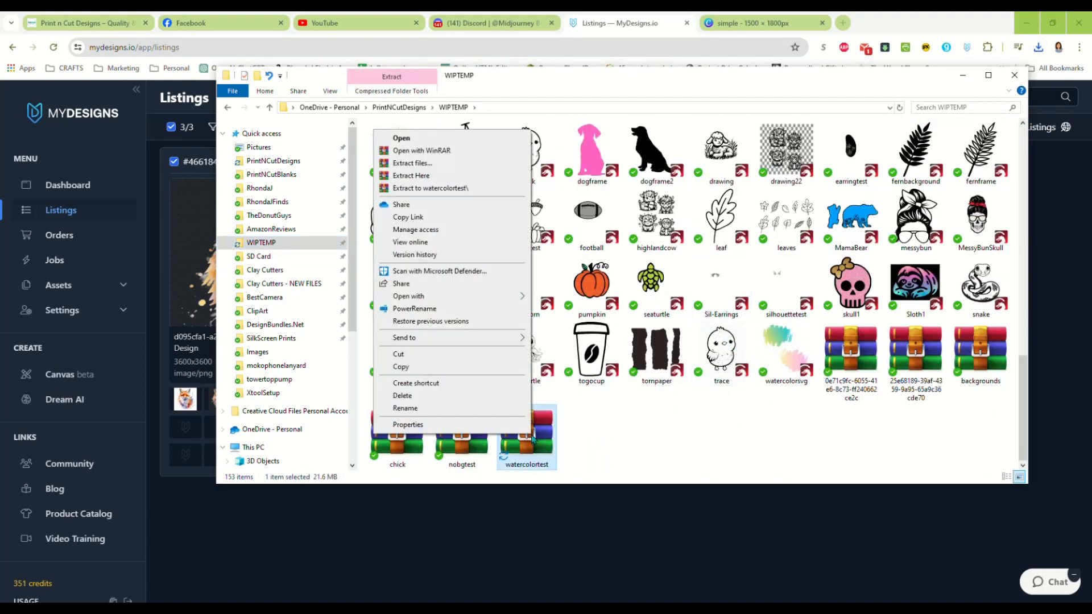
pyautogui.click(430, 189)
pyautogui.doubleClick(849, 155)
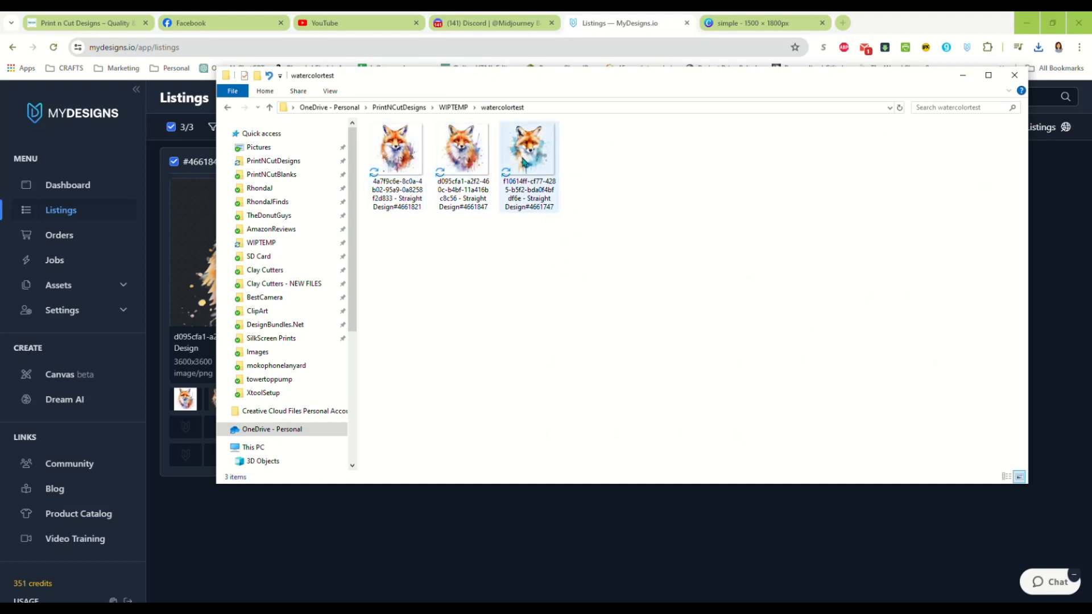
pyautogui.moveTo(525, 164)
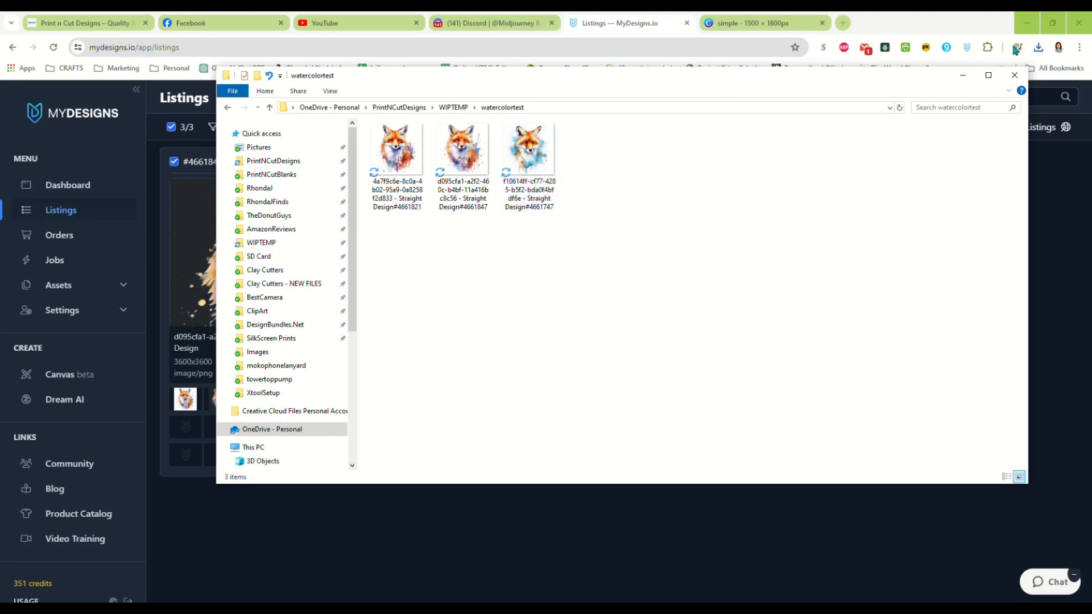
# Step: Switch to the "simple" design in Canva and add the three extracted fox PNGs to its black page
pyautogui.click(957, 21)
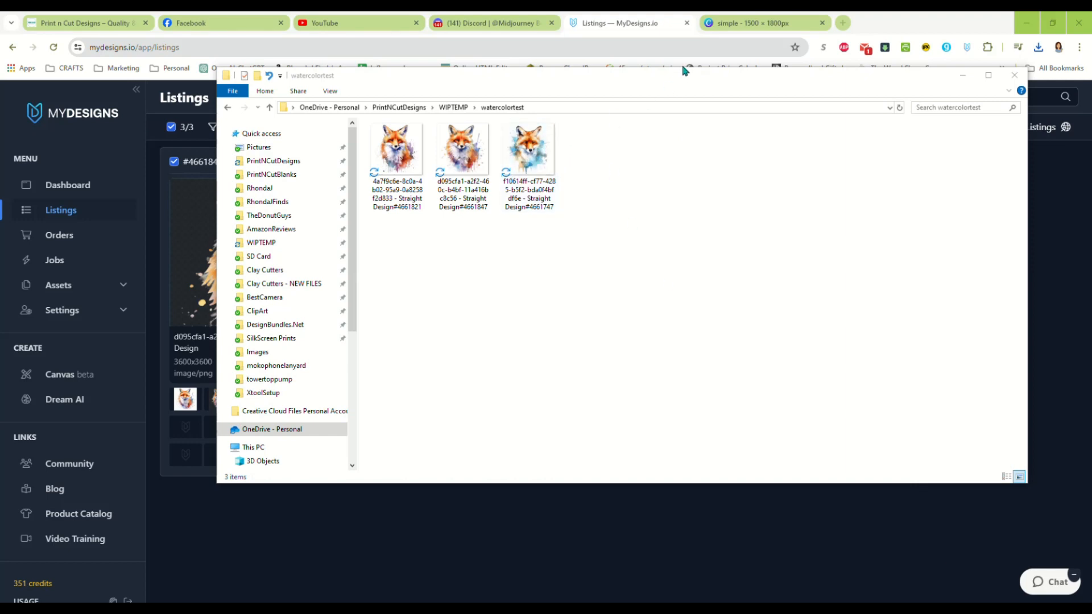
pyautogui.click(737, 29)
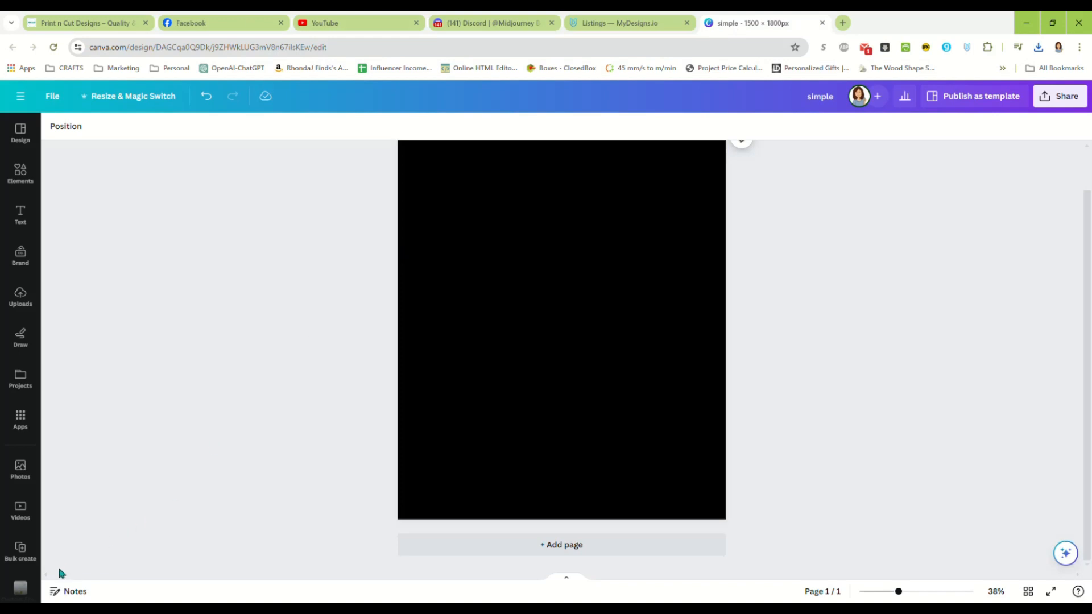
pyautogui.hotkey('alt', 'Tab')
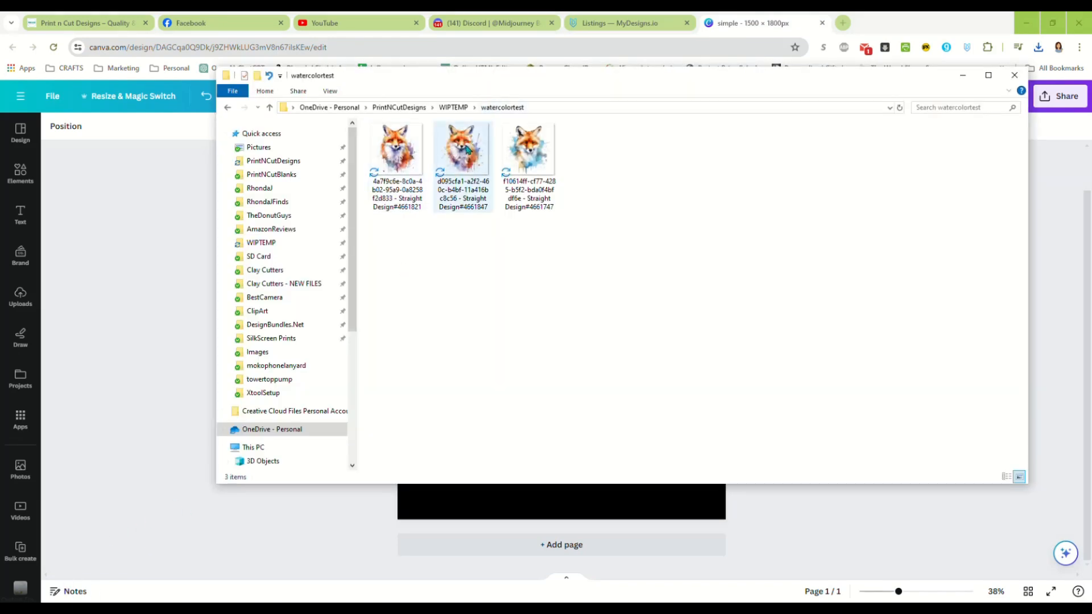
pyautogui.moveTo(389, 240); pyautogui.dragTo(534, 526)
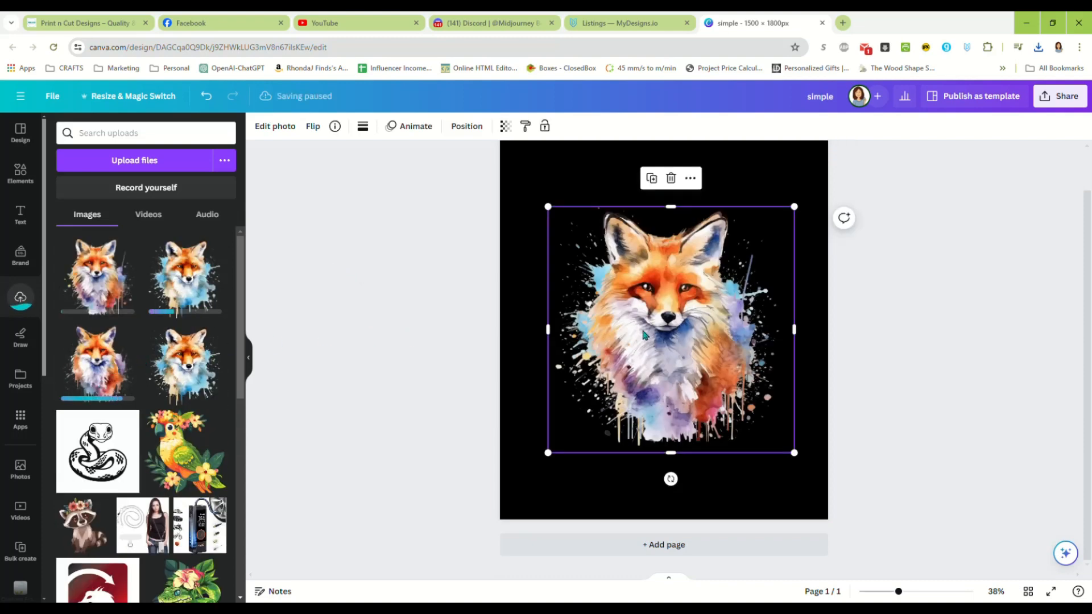
# Step: Shrink the fox with the thin purple streak to about half the page width and place it in the page's upper-left area
pyautogui.moveTo(645, 331); pyautogui.dragTo(610, 270)
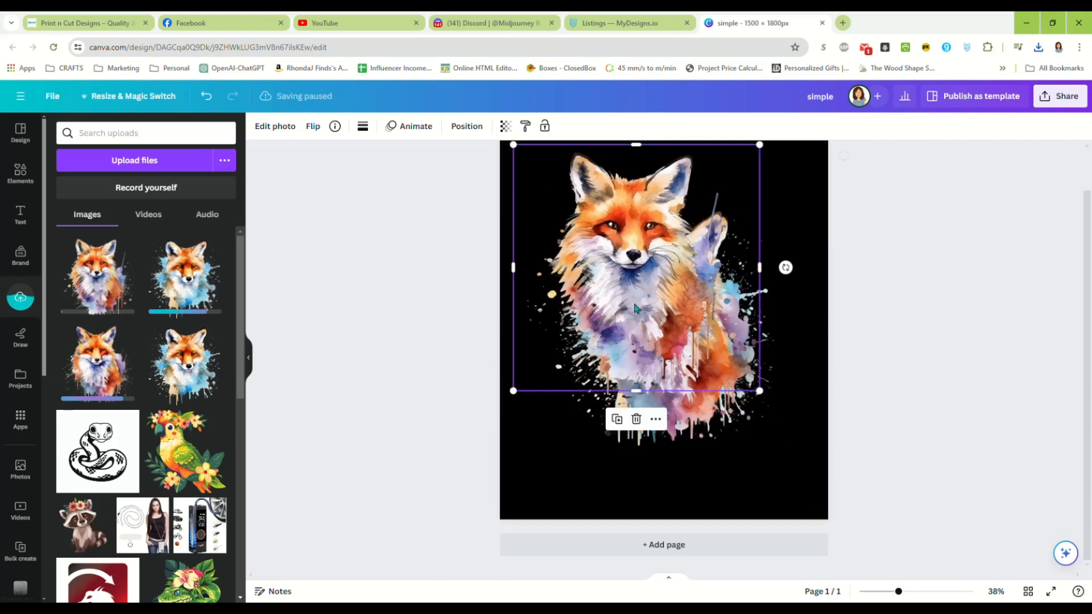
pyautogui.click(761, 396)
pyautogui.moveTo(761, 398); pyautogui.dragTo(754, 399)
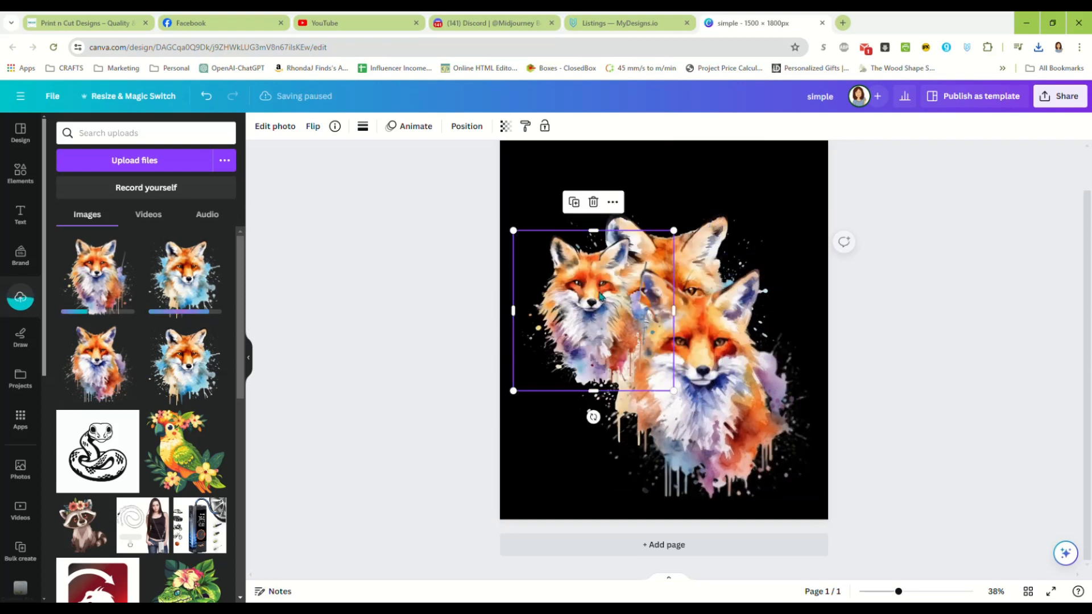
pyautogui.moveTo(600, 295); pyautogui.dragTo(589, 207)
# Step: Shrink the blue-splatter fox to just under half the page width and place it along the page's right side
pyautogui.click(696, 252)
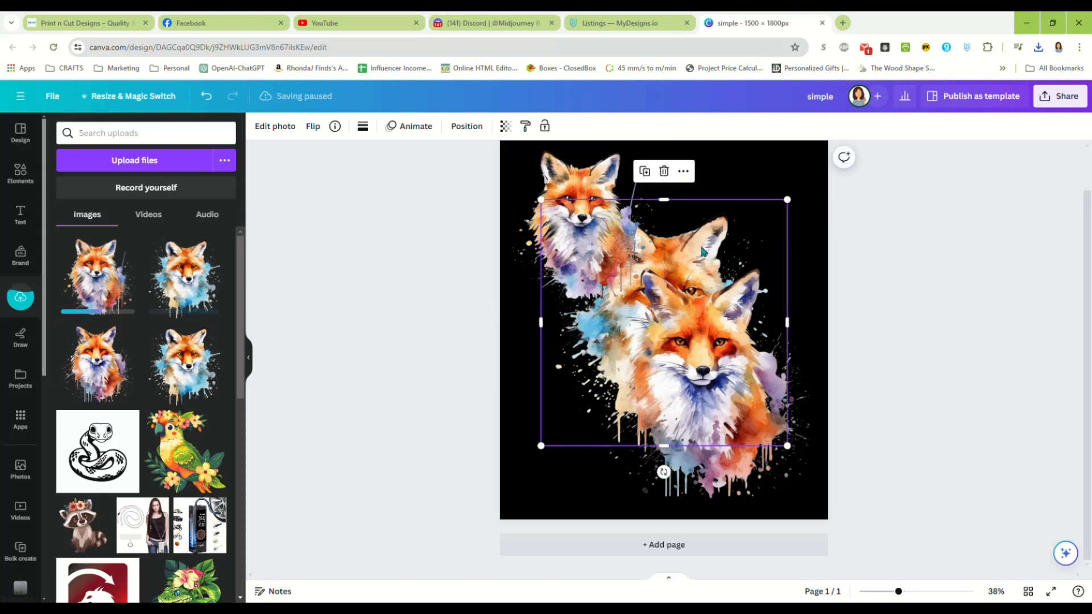
pyautogui.moveTo(696, 252); pyautogui.dragTo(767, 220)
pyautogui.moveTo(856, 168); pyautogui.dragTo(783, 249)
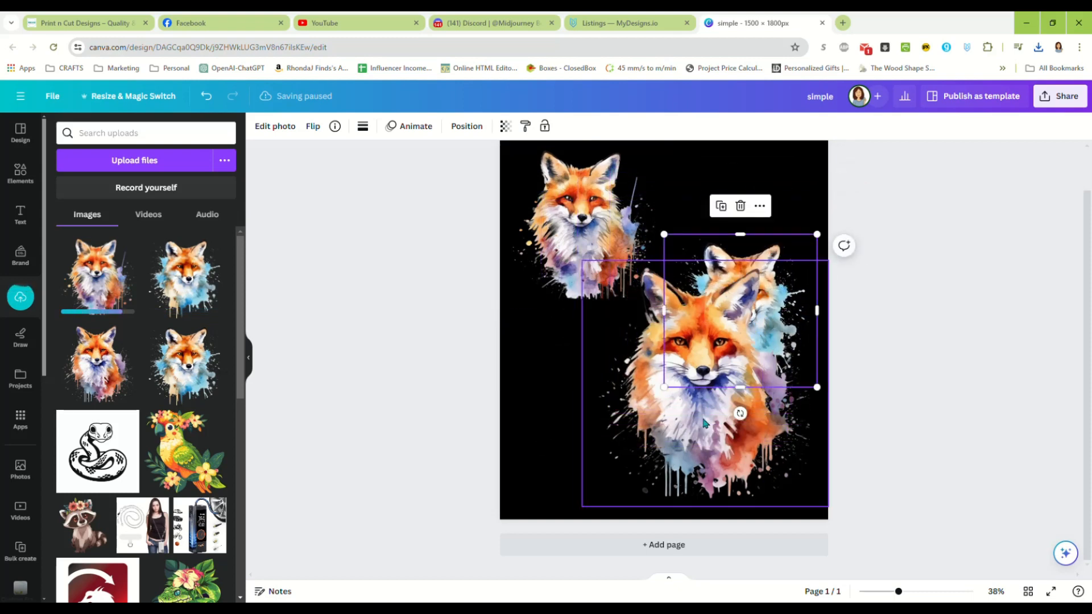
# Step: Shrink the remaining purple-splatter fox to just over half the page width and place it in the page's lower-left area
pyautogui.moveTo(701, 420); pyautogui.dragTo(613, 458)
pyautogui.moveTo(740, 545); pyautogui.dragTo(677, 482)
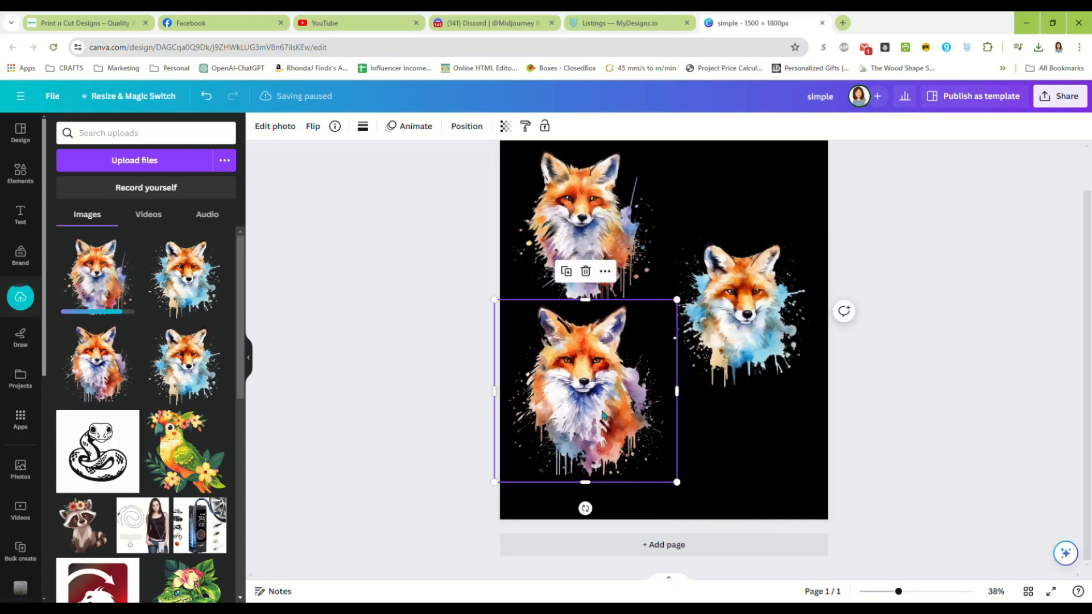
pyautogui.moveTo(606, 409); pyautogui.dragTo(605, 429)
# Step: Nudge the three foxes into a clear arrangement, with two stacked on the left and the blue-splatter fox beside them
pyautogui.moveTo(720, 352); pyautogui.dragTo(725, 364)
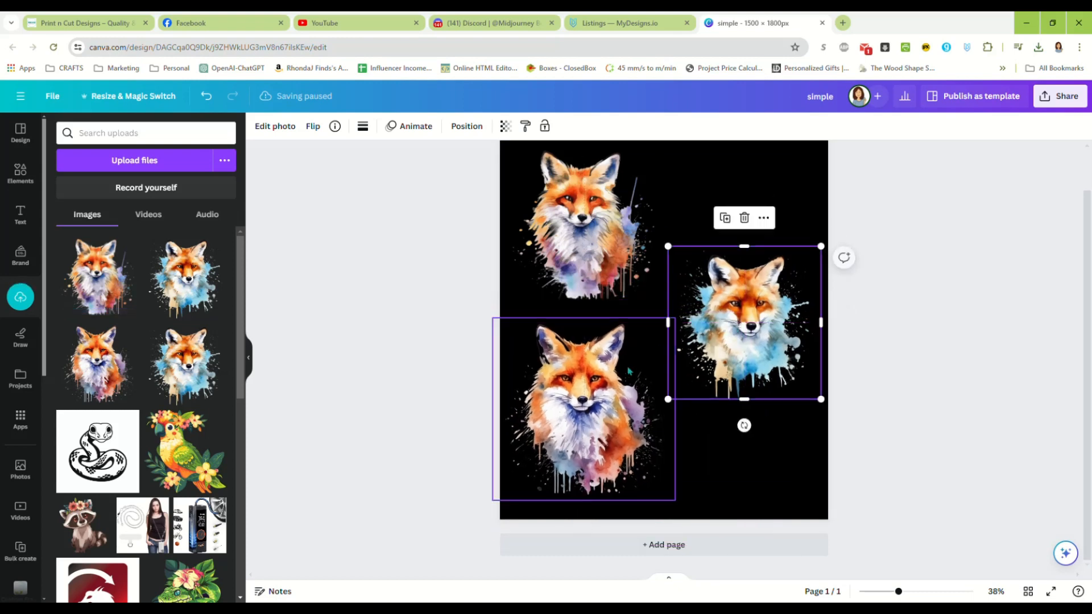
pyautogui.click(611, 391)
pyautogui.moveTo(611, 392); pyautogui.dragTo(618, 391)
pyautogui.moveTo(605, 234); pyautogui.dragTo(612, 240)
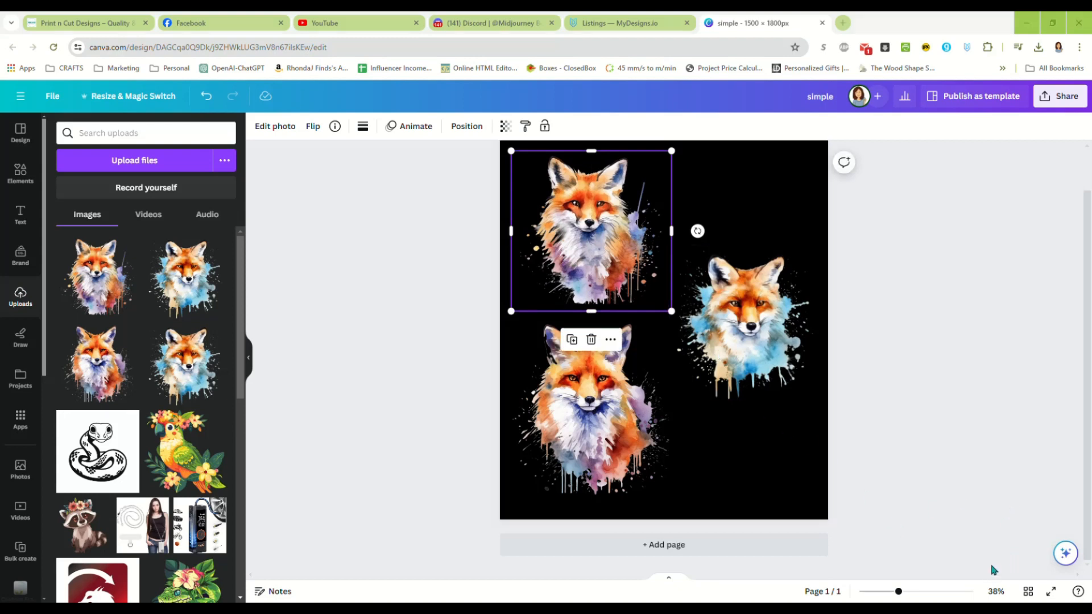
# Step: Zoom the page to 102%, examine each fox's cut-out edges and splatters against the black background, and return to the MyDesigns listings
pyautogui.moveTo(897, 595); pyautogui.dragTo(929, 595)
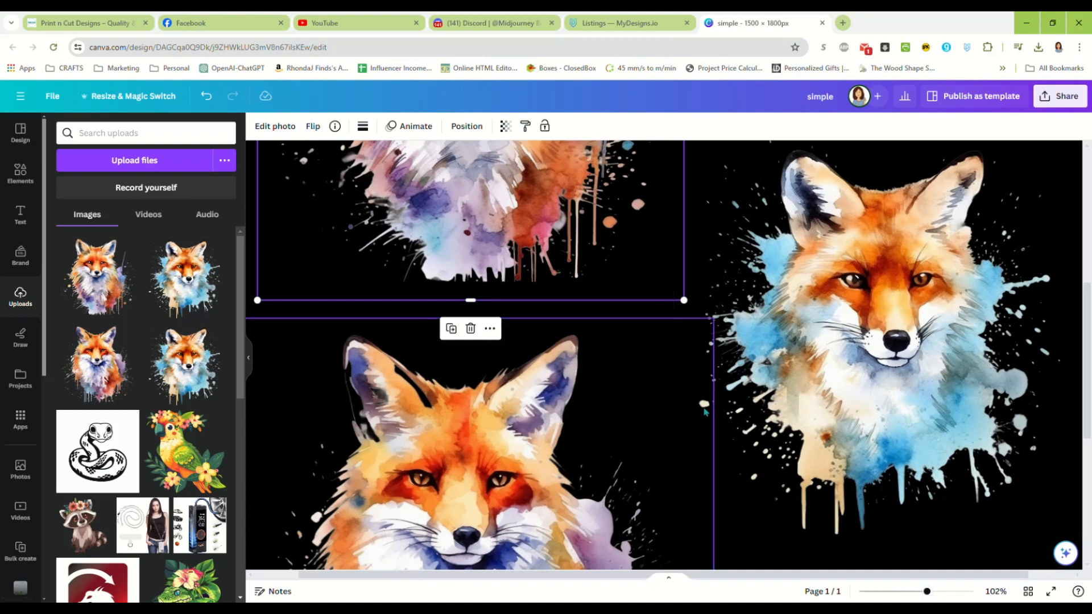
pyautogui.click(686, 400)
pyautogui.scroll(-5, 675, 400)
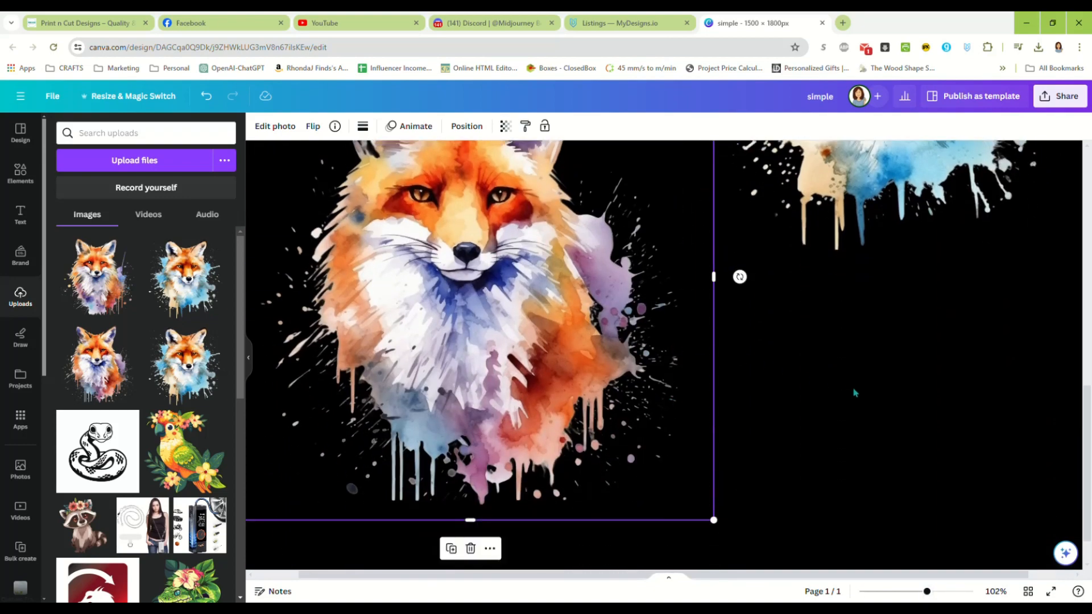
pyautogui.scroll(5, 853, 393)
pyautogui.scroll(4, 966, 409)
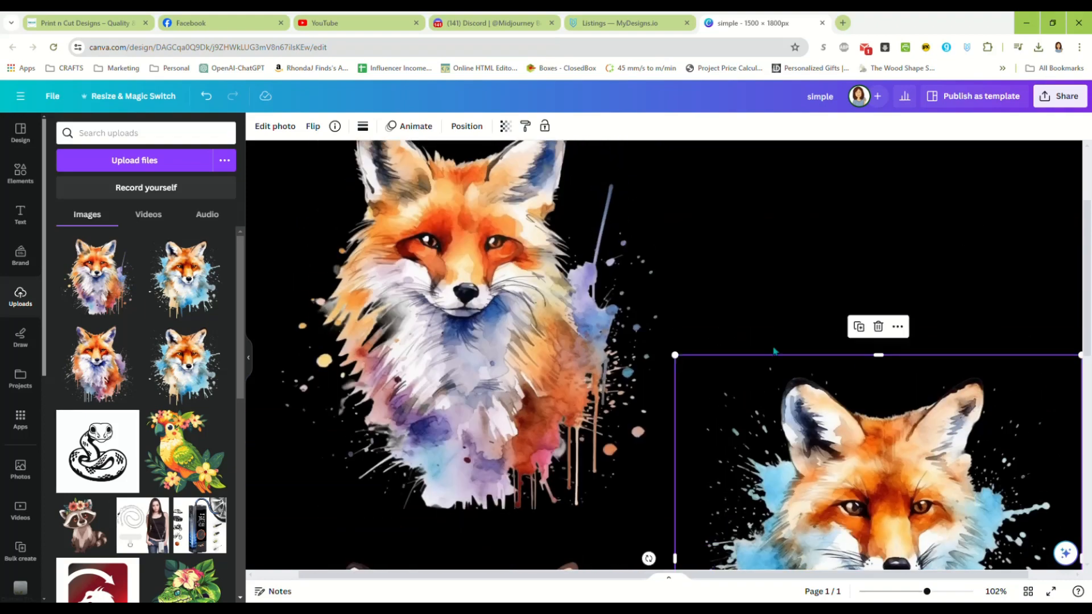
pyautogui.click(499, 307)
pyautogui.click(790, 281)
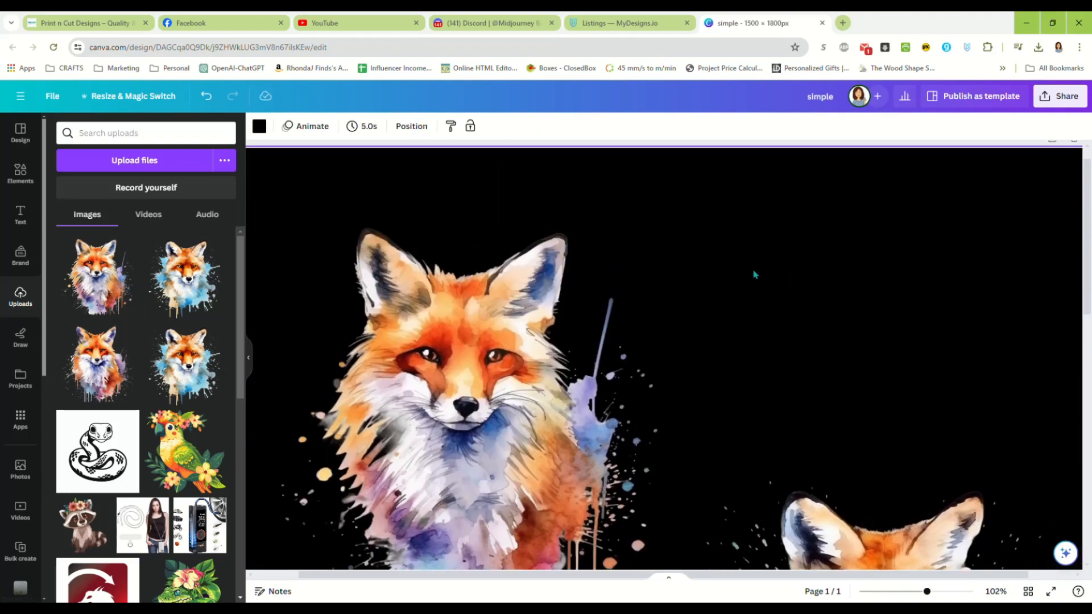
pyautogui.scroll(-5, 757, 278)
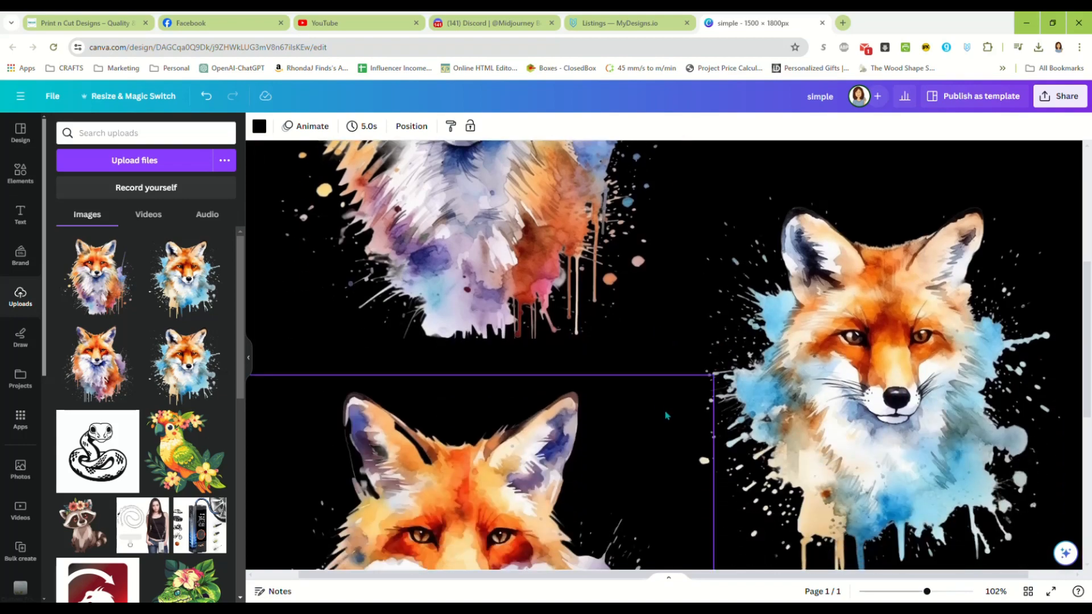
pyautogui.scroll(-4, 672, 371)
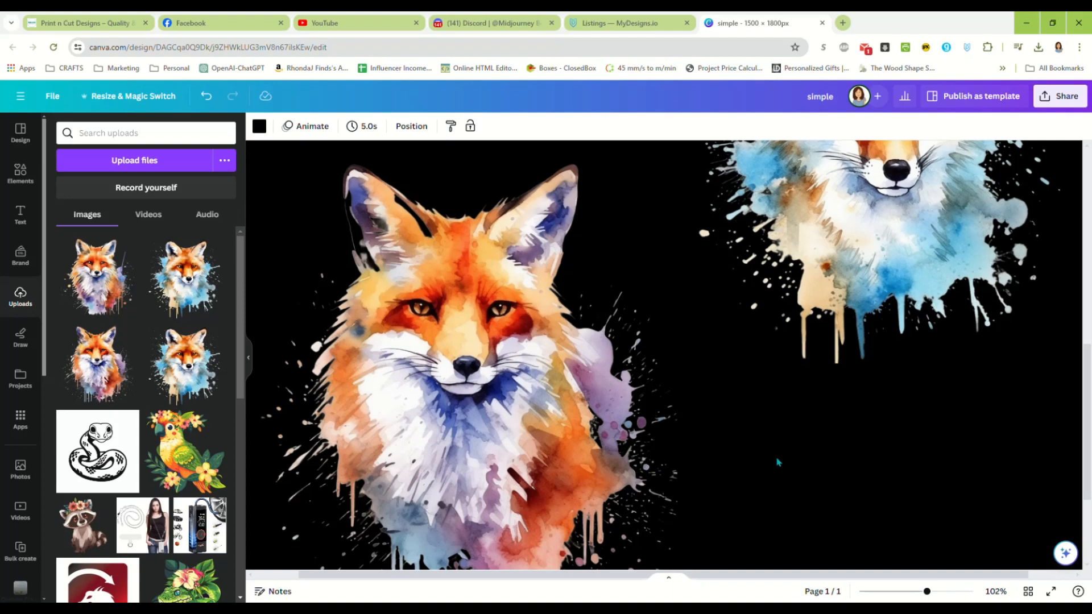
pyautogui.click(594, 22)
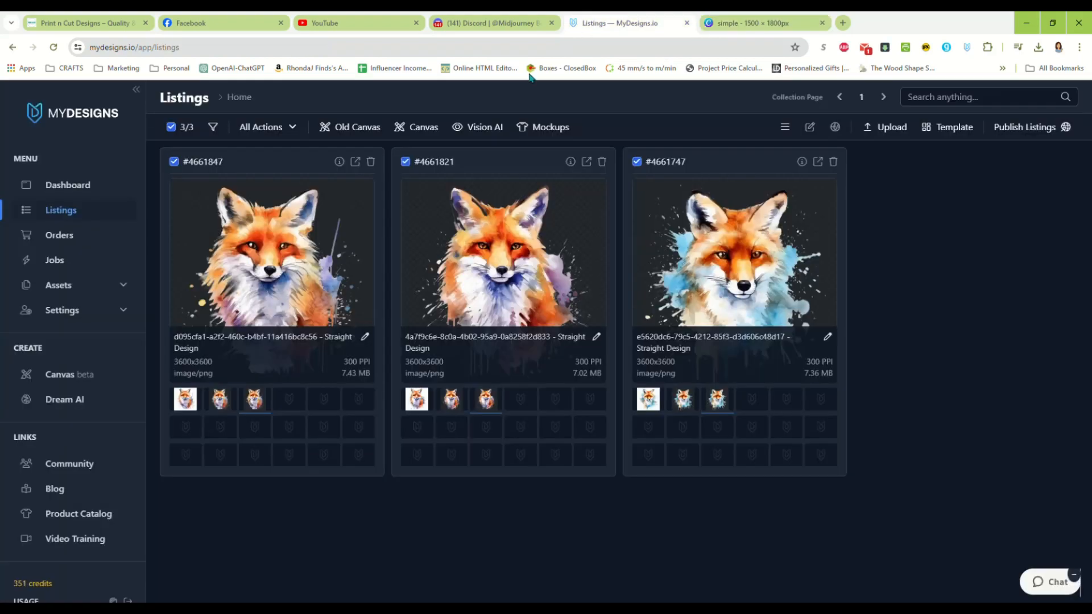